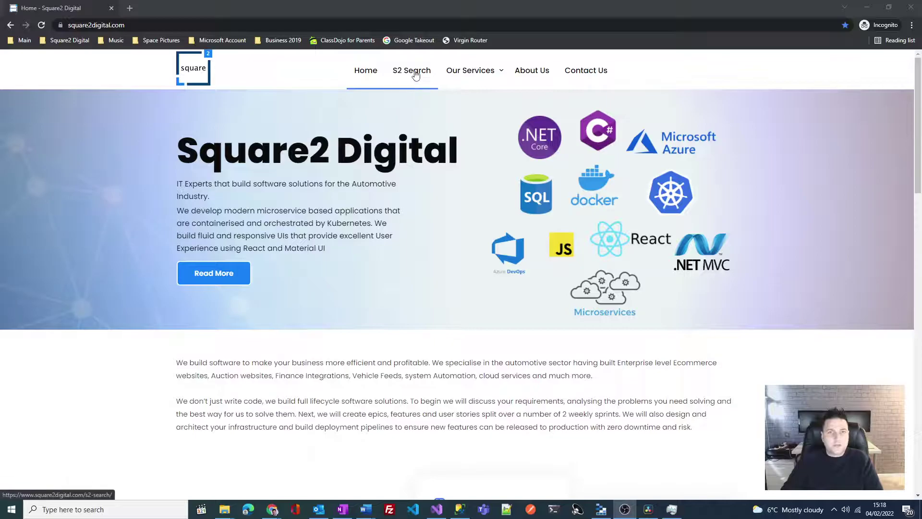
Open the S2 Search product page, launch its live demo and look over the listed vehicles
click(416, 75)
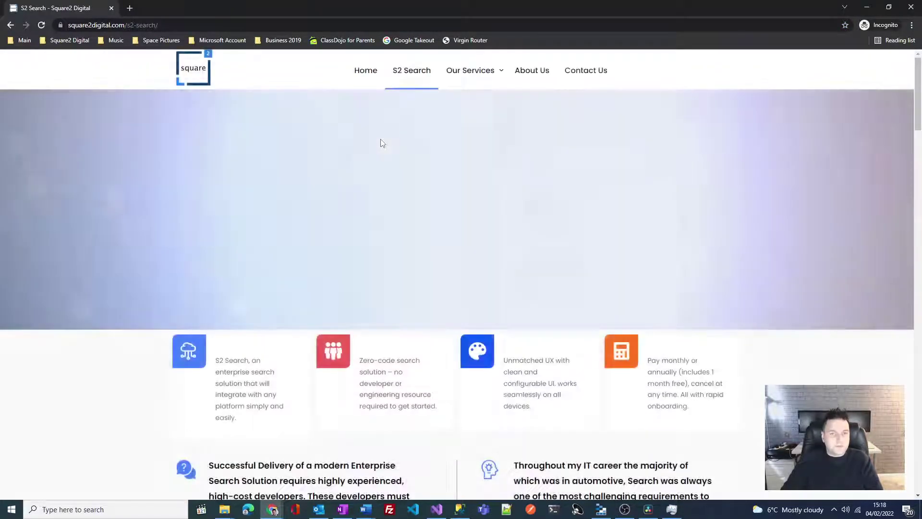
scroll(486, 310, down, 20)
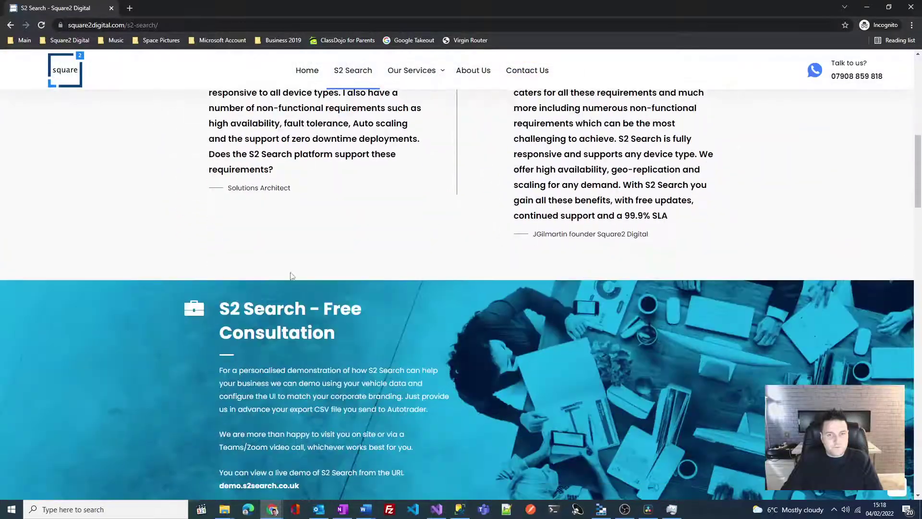
scroll(487, 310, up, 20)
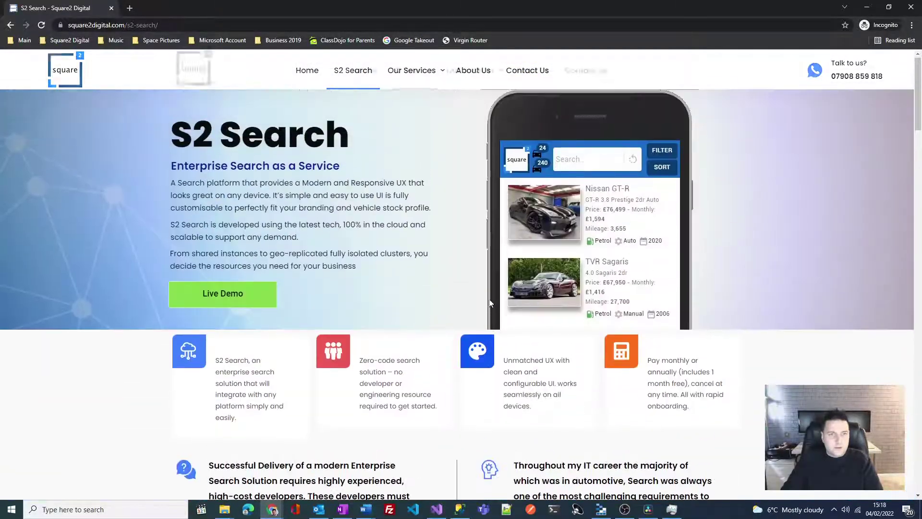
click(223, 294)
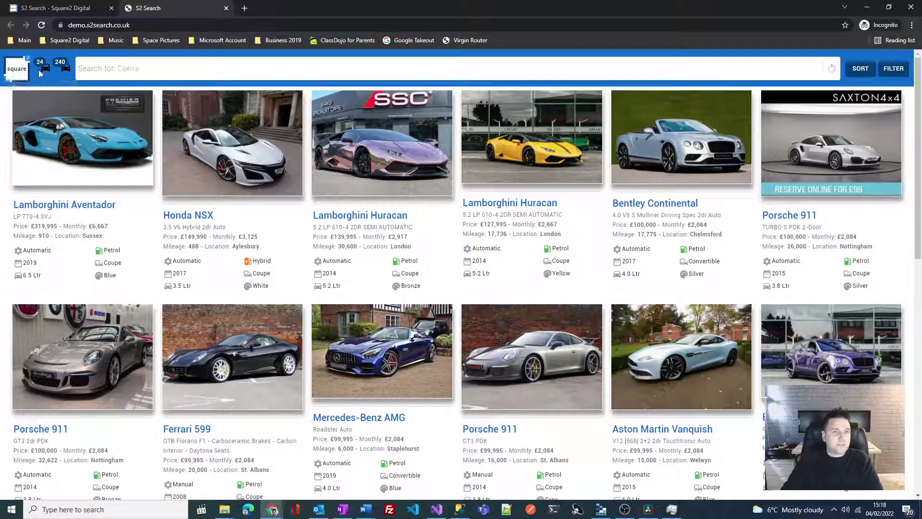
scroll(344, 242, down, 10)
scroll(344, 242, up, 10)
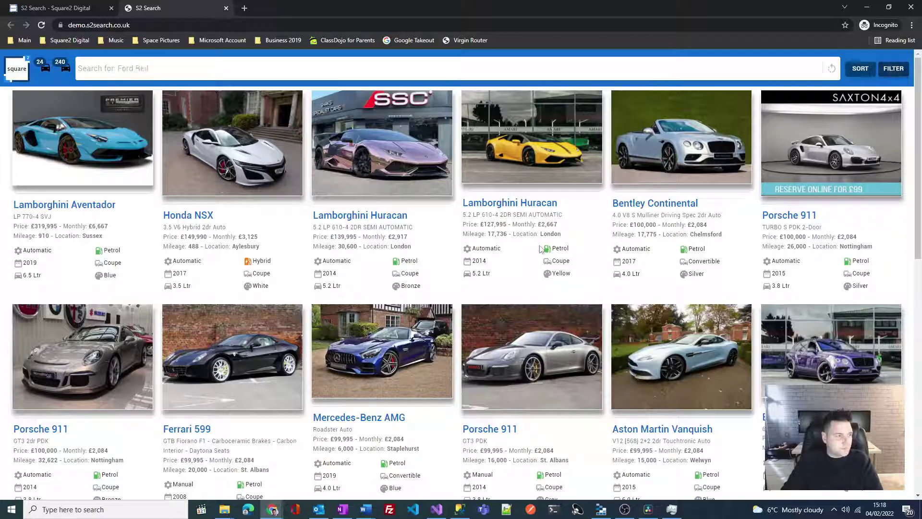
Search the vehicle stock for "ford diesel red 1.5", narrowing the query one term at a time
click(151, 66)
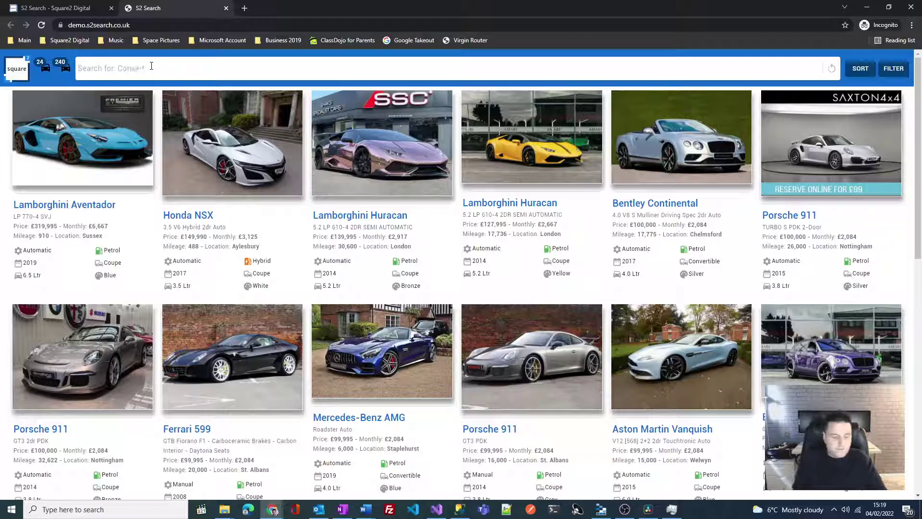
text(ford)
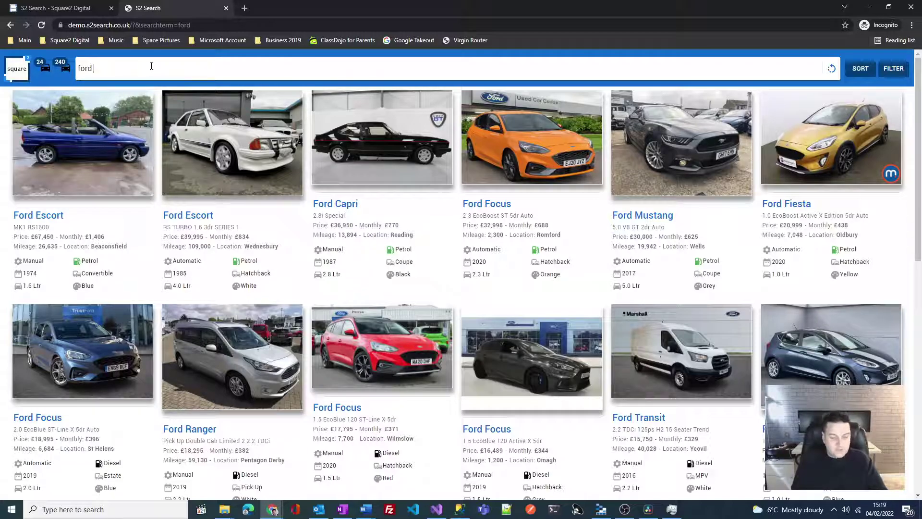
text(ies)
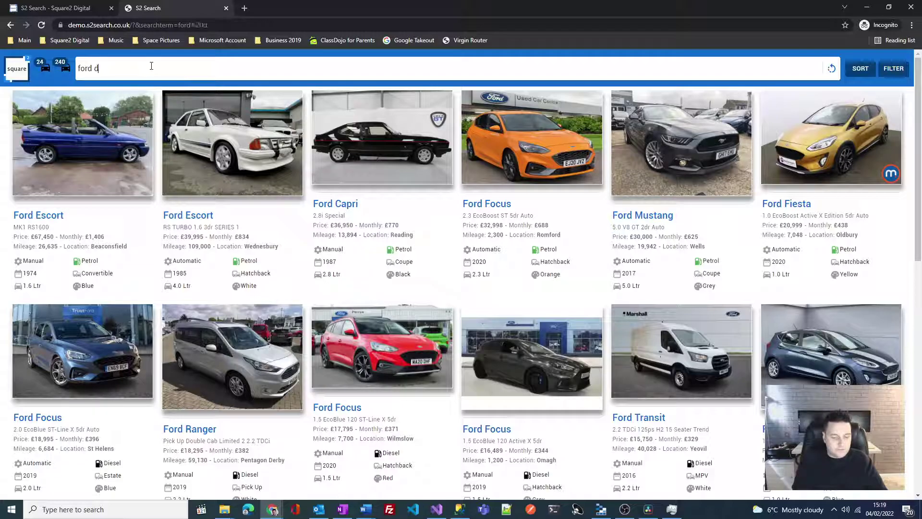
text(el)
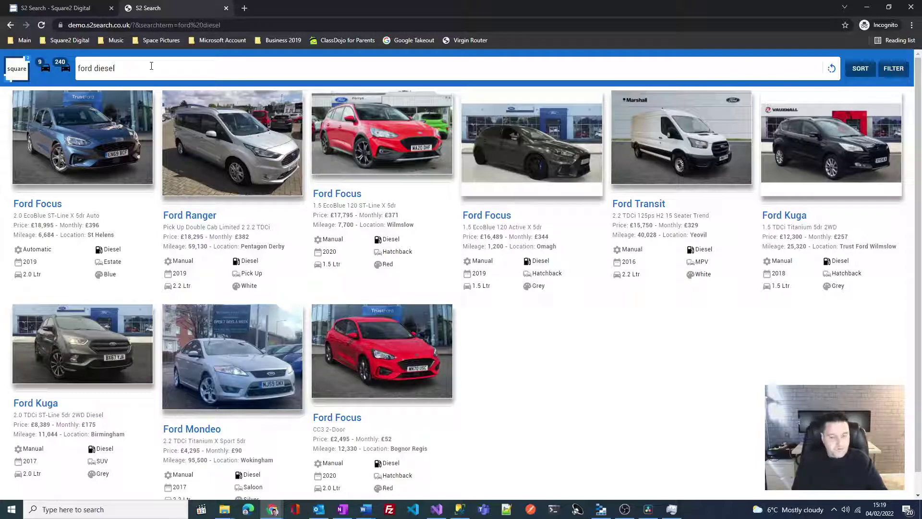
text( red)
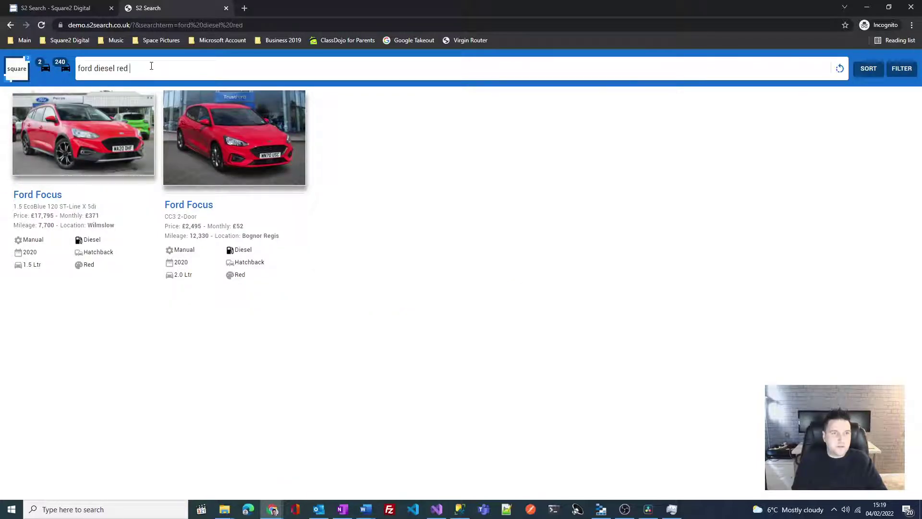
text( 1)
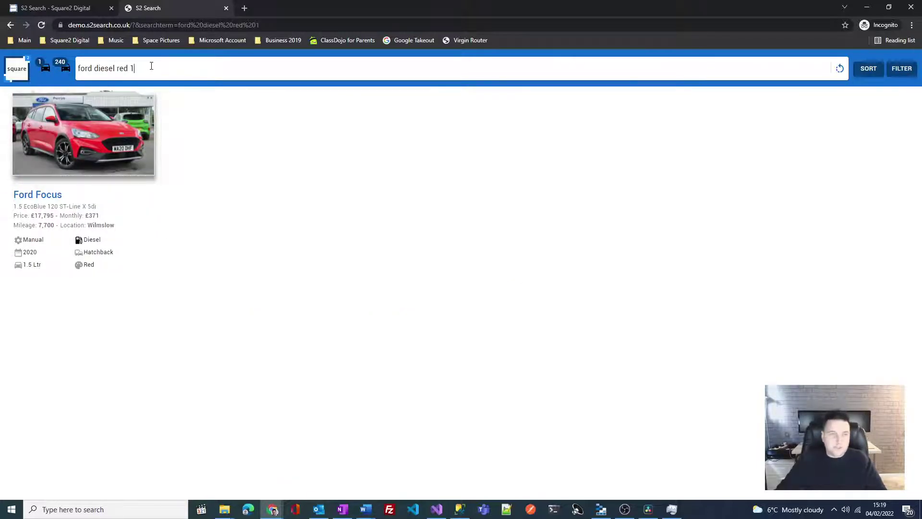
text(.5)
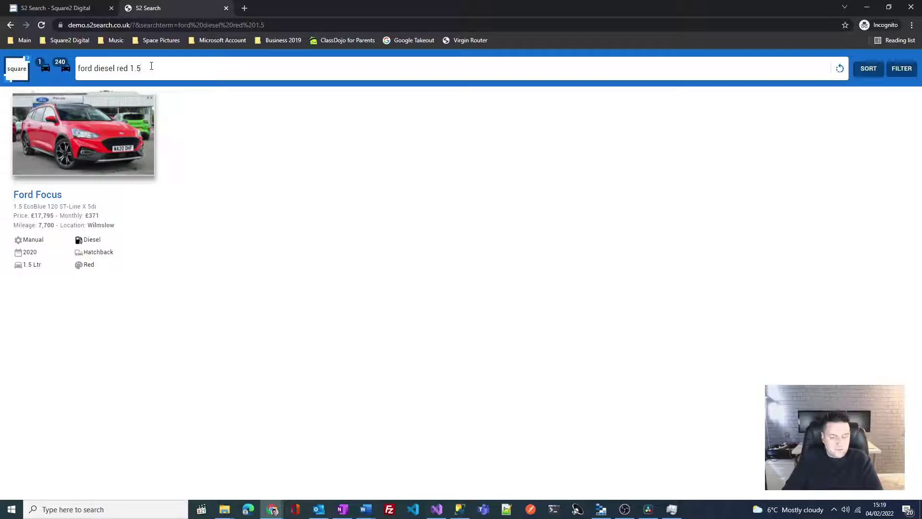
Clear the whole Ford query from the vehicle search
key(BackSpace)
key(BackSpace)
key(BackSpace)
key(BackSpace)
key(BackSpace)
key(BackSpace)
key(BackSpace)
key(BackSpace)
key(BackSpace)
key(BackSpace)
key(BackSpace)
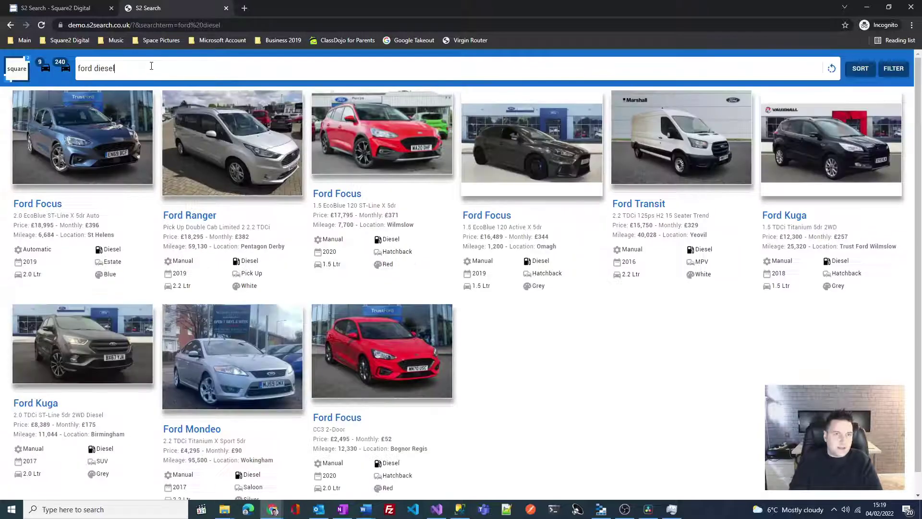
key(BackSpace)
key(BackSpace)
key(BackSpace)
key(BackSpace)
key(BackSpace)
key(BackSpace)
key(BackSpace)
key(BackSpace)
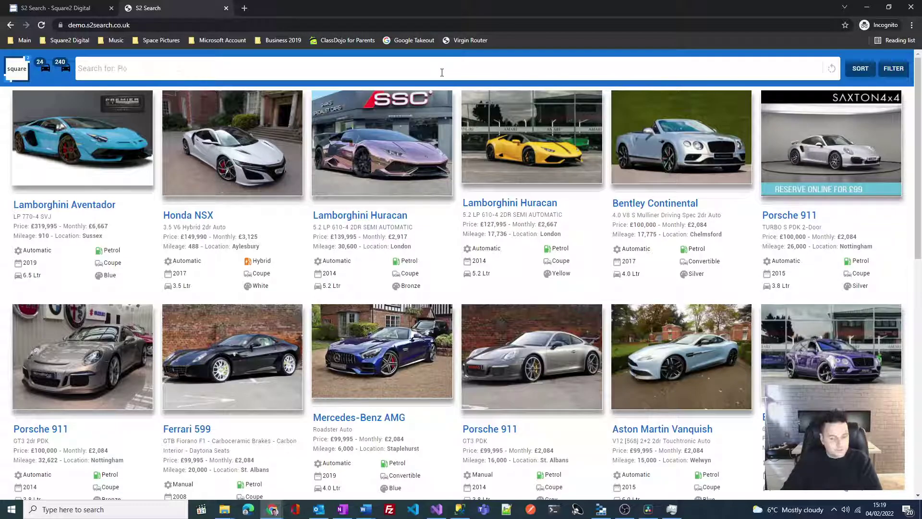
Search the vehicle stock for "2dr petrol convert bmw", adding the terms one after another
text(2dr)
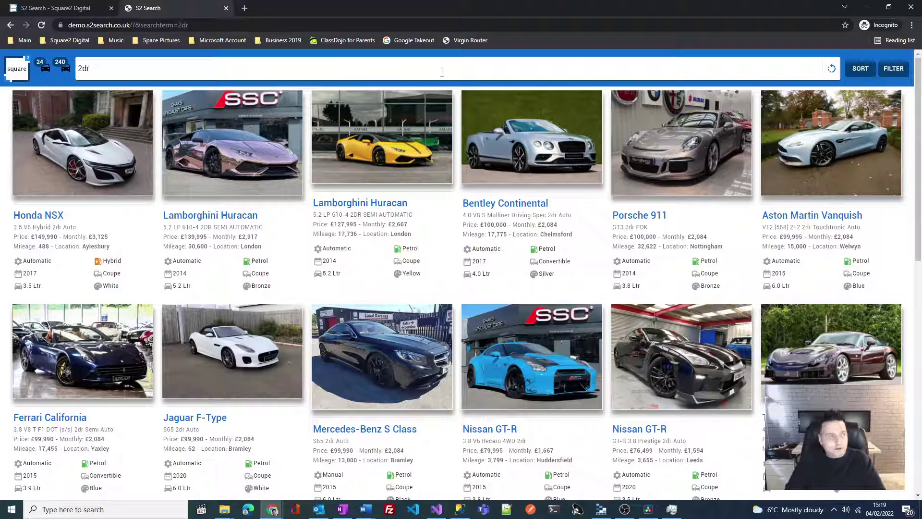
text( p)
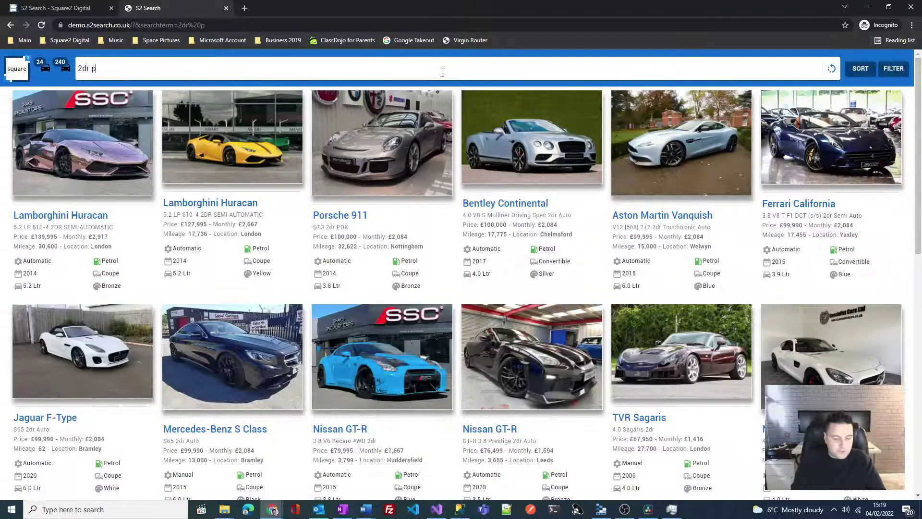
text(etrol)
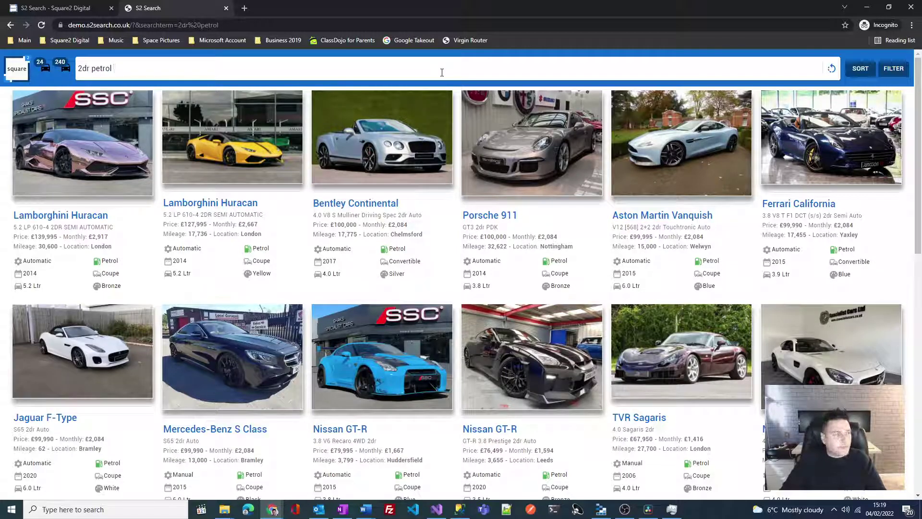
text( convert)
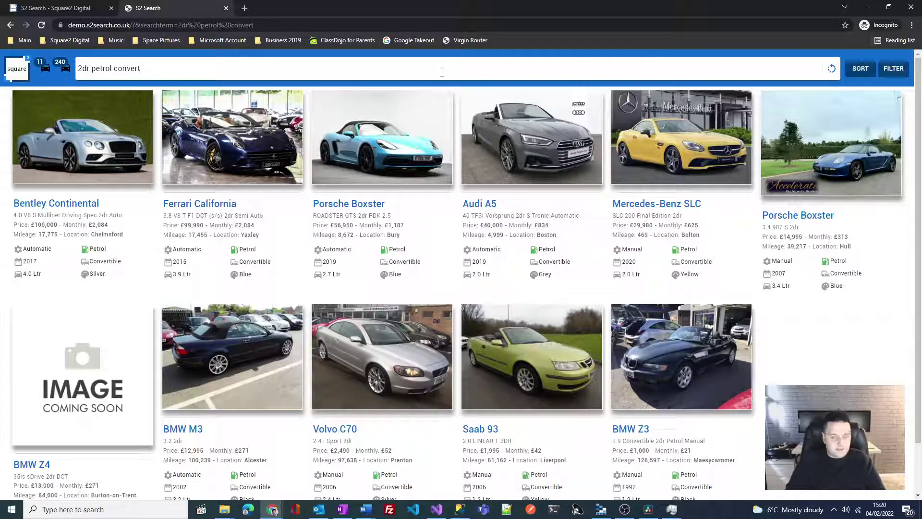
text(b)
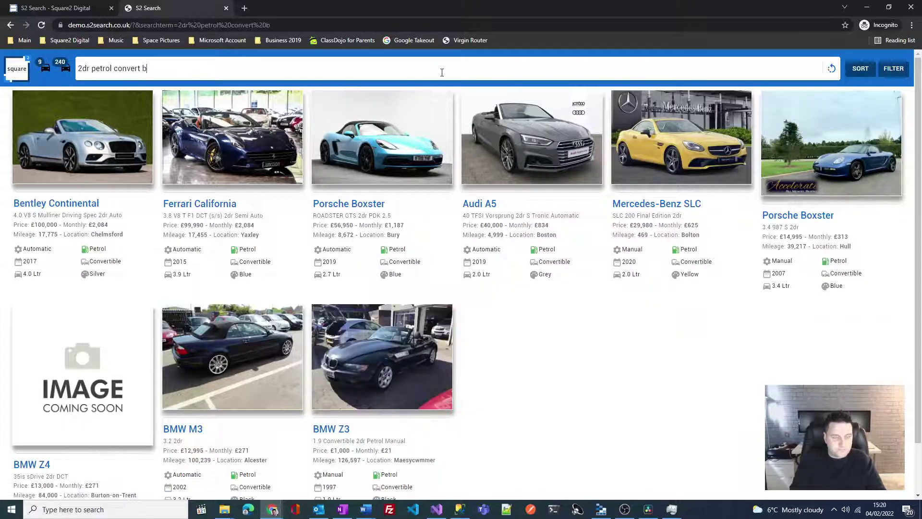
text(mw)
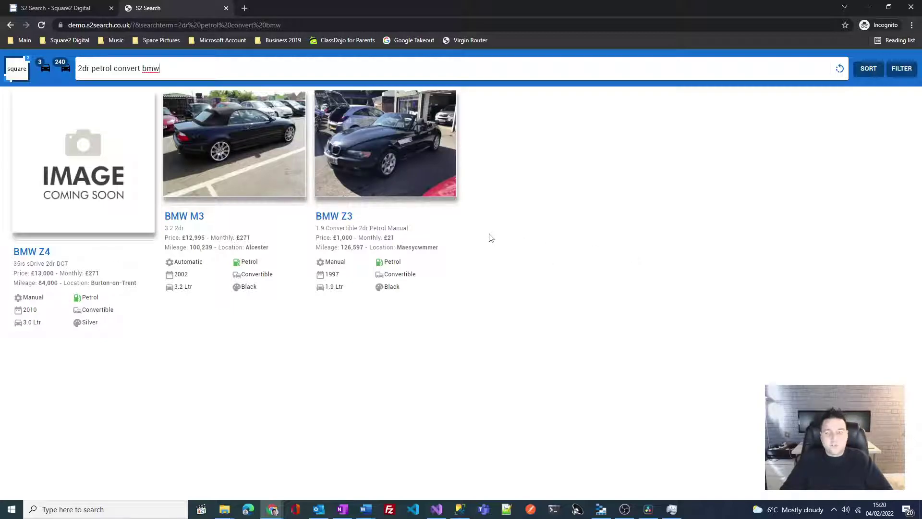
Check the available model filters, restrict the transmission to Automatic and show the filtered results
click(902, 68)
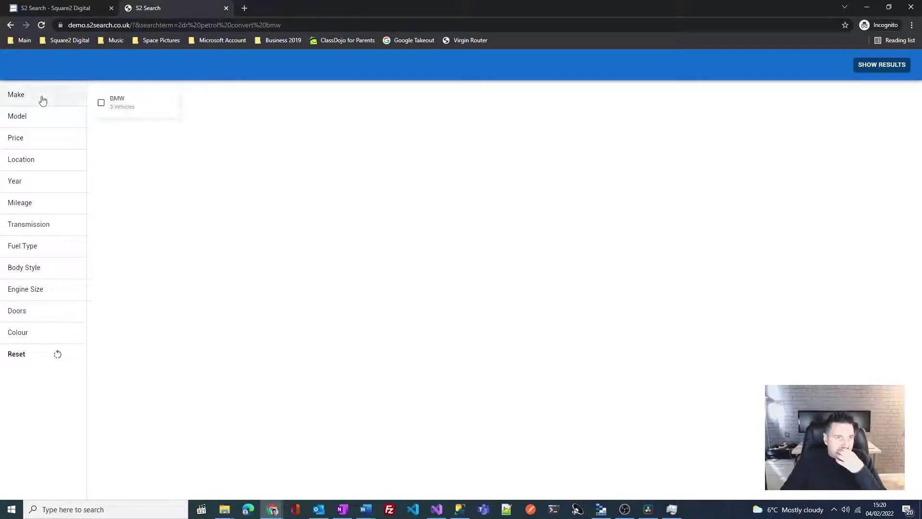
click(42, 118)
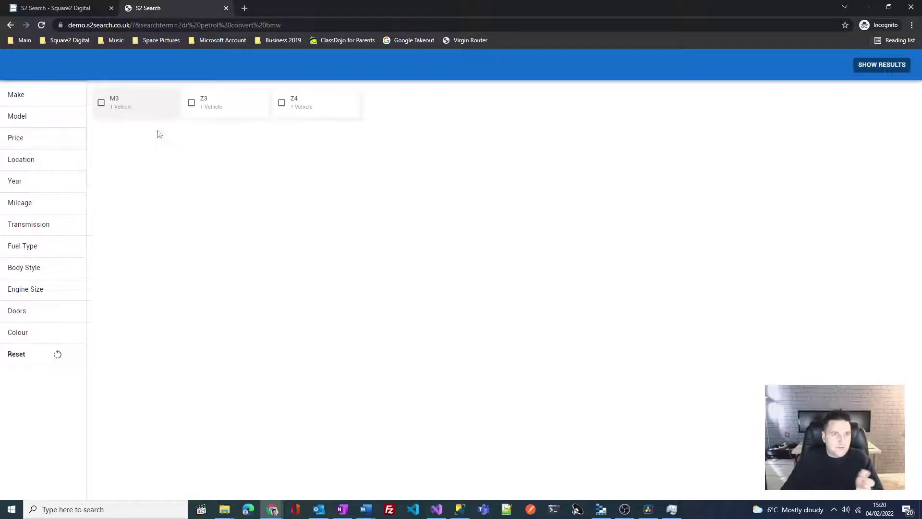
click(45, 224)
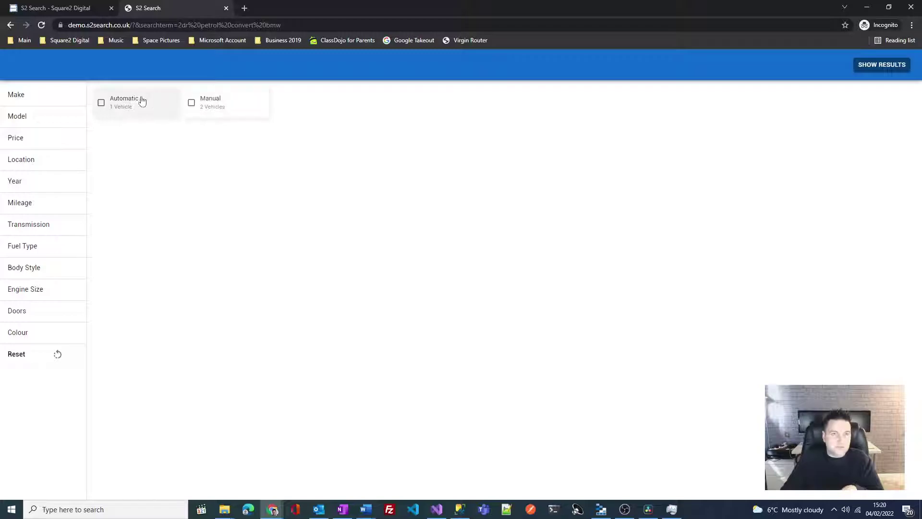
click(121, 103)
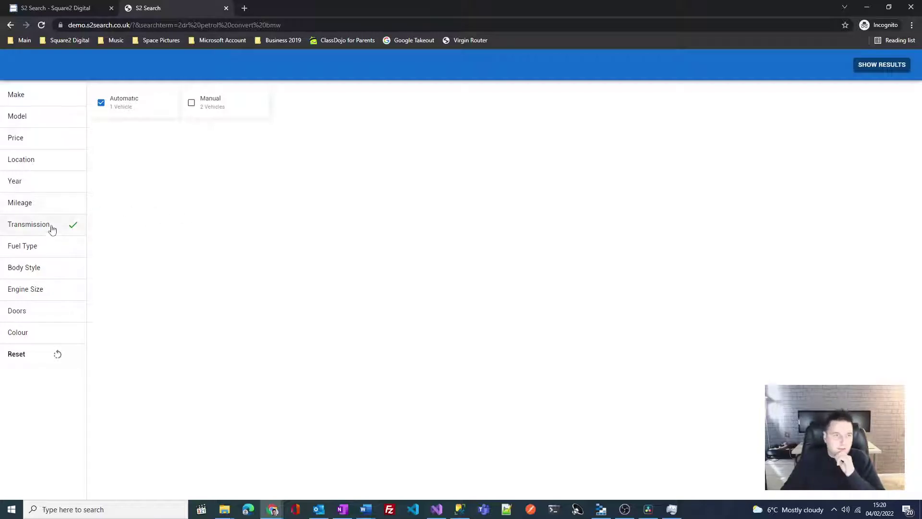
click(883, 67)
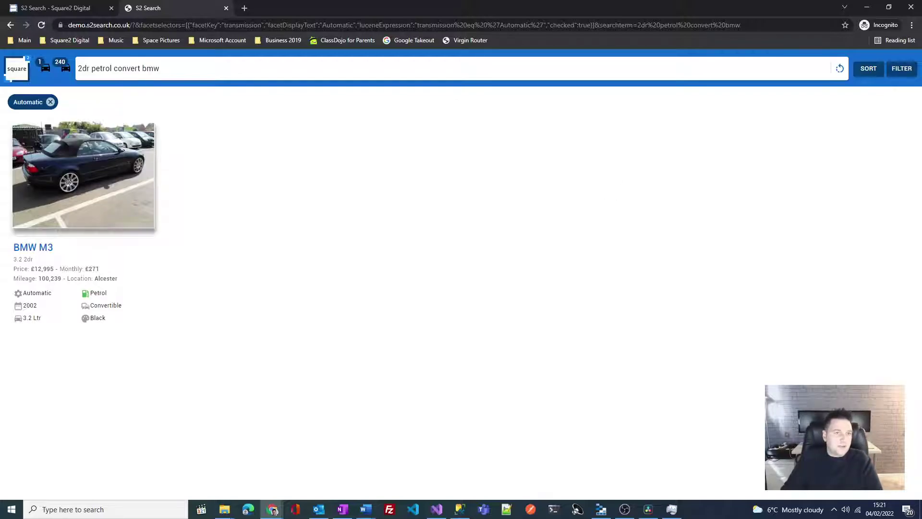
Remove the Automatic transmission filter from the results and apply it again
click(50, 103)
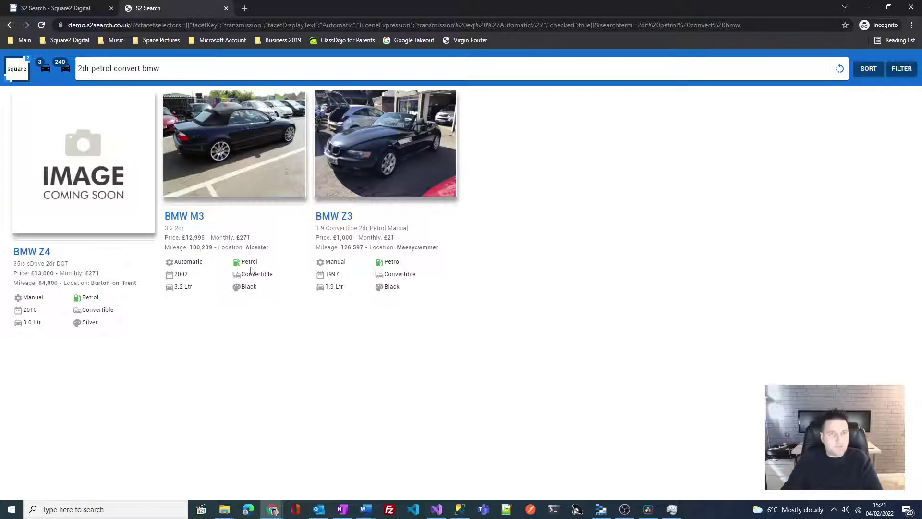
click(901, 69)
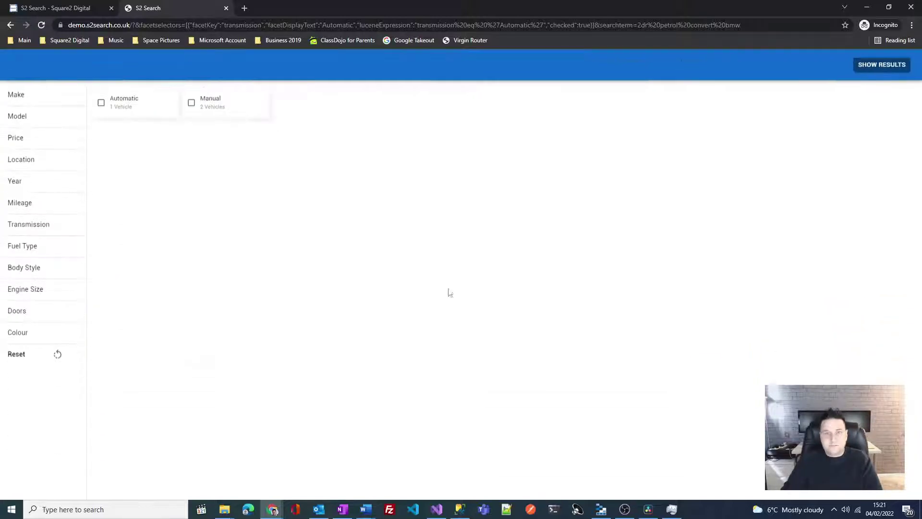
click(113, 115)
click(868, 69)
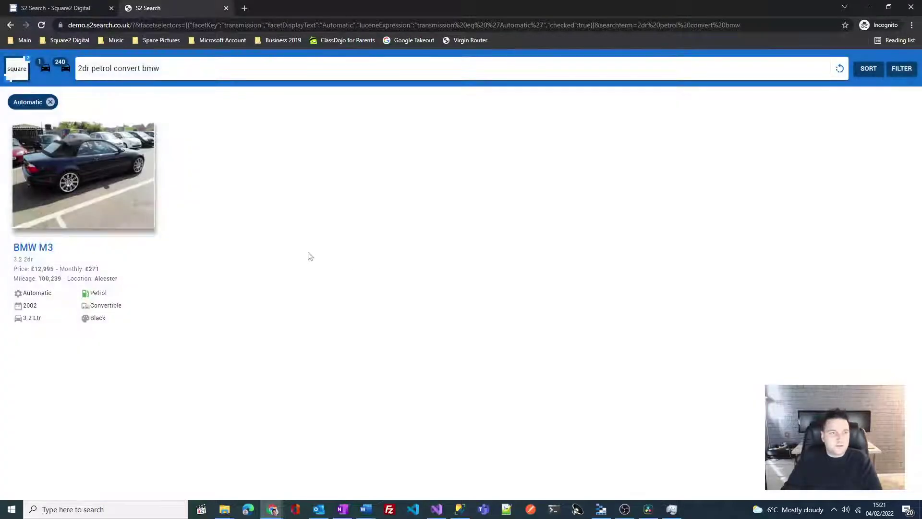
Try the filter reset, return to the results and reset the entire search including its text
click(903, 69)
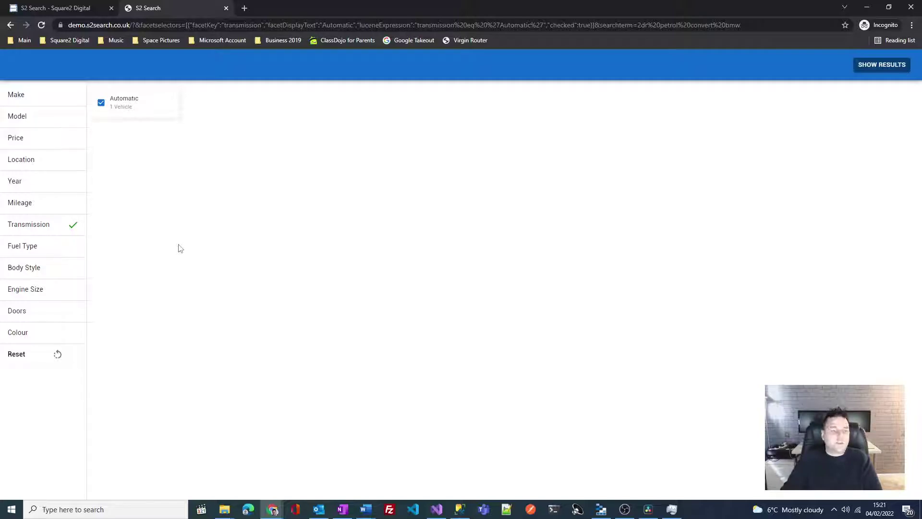
click(35, 354)
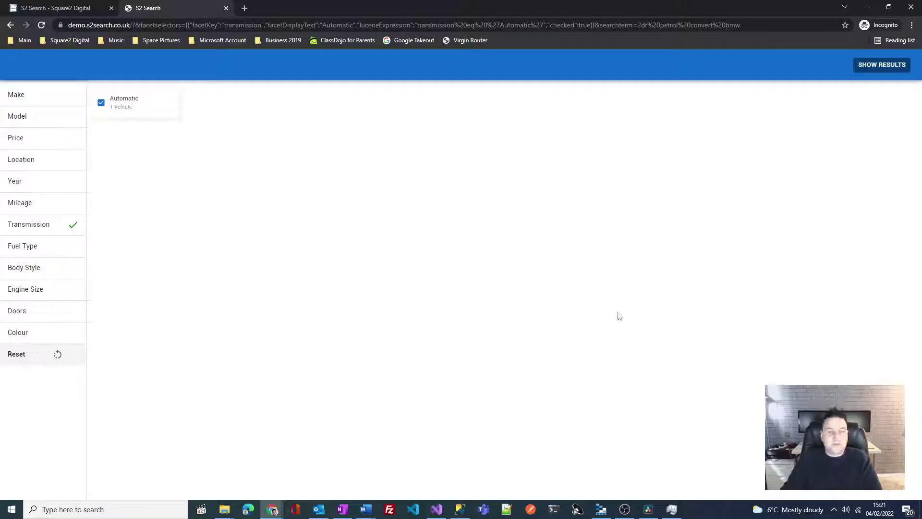
click(867, 71)
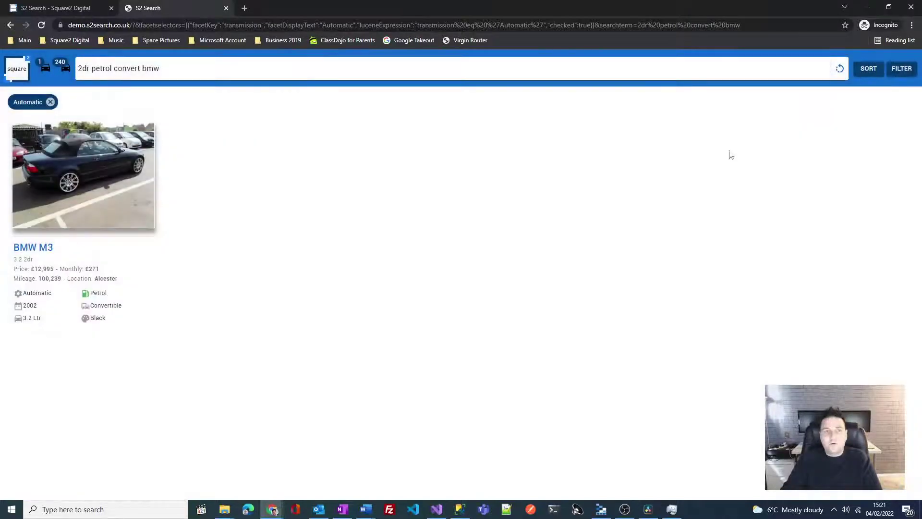
click(840, 71)
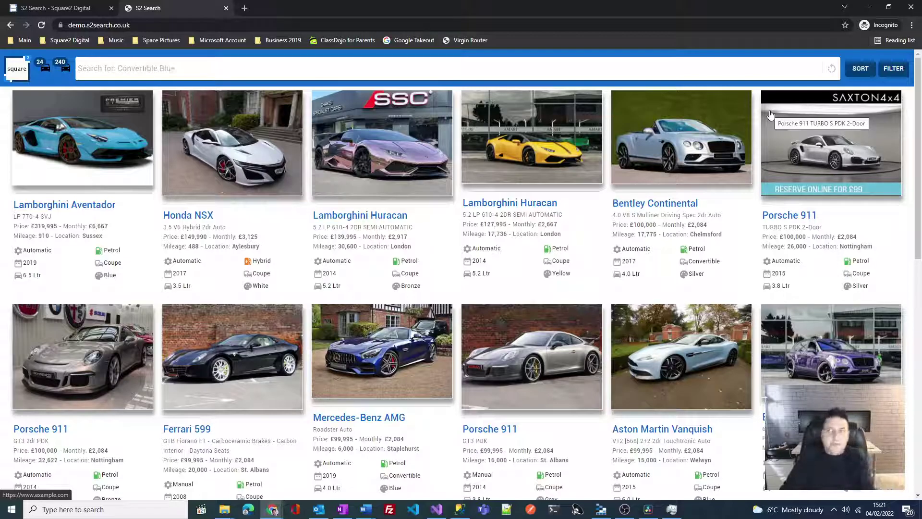
Filter the full vehicle stock by the make Peugeot and display the models offered for it
click(894, 68)
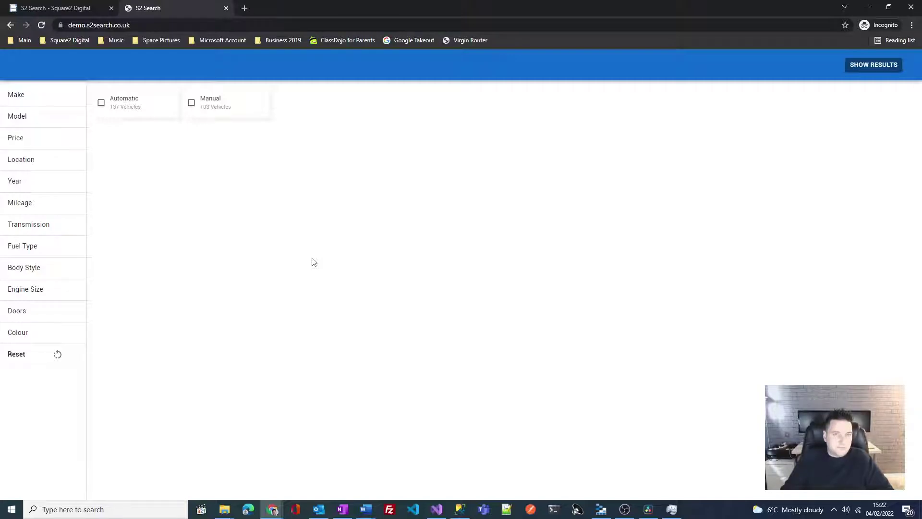
click(26, 99)
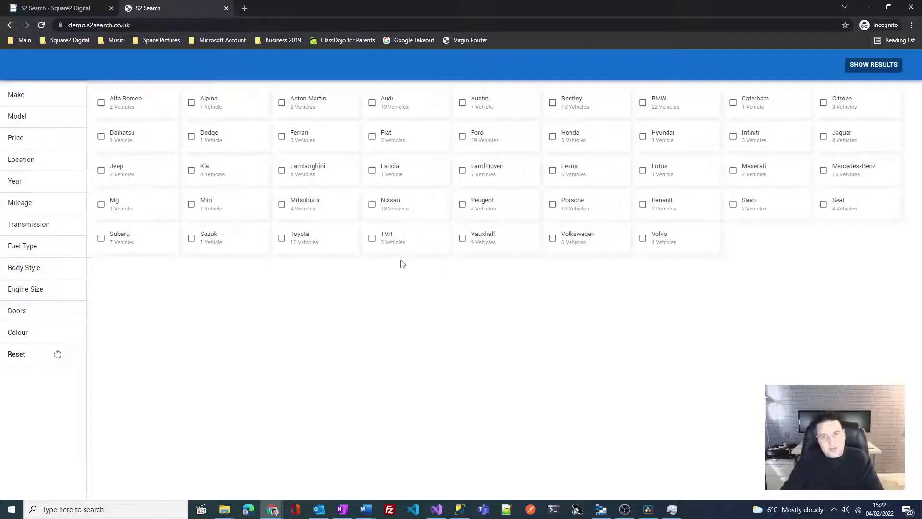
click(468, 200)
click(21, 116)
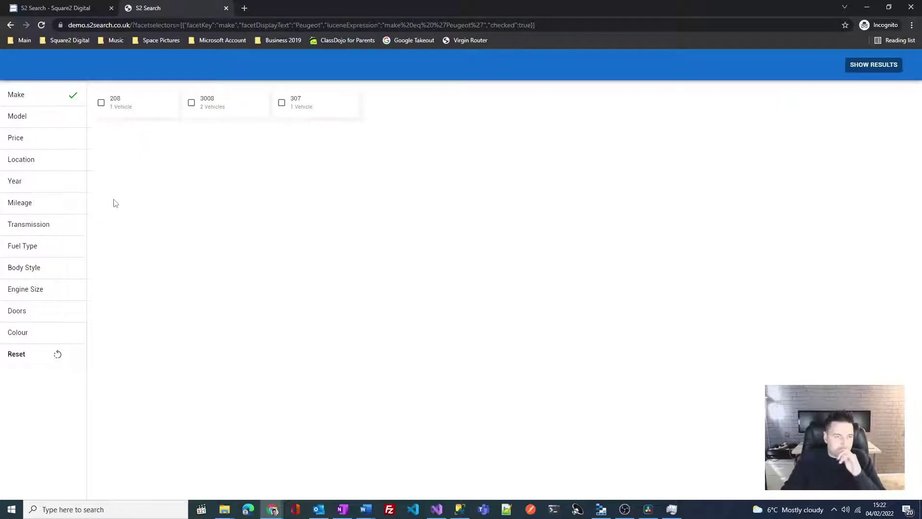
Check the body styles offered for Peugeot, show the filtered results and remove the Peugeot filter
click(45, 276)
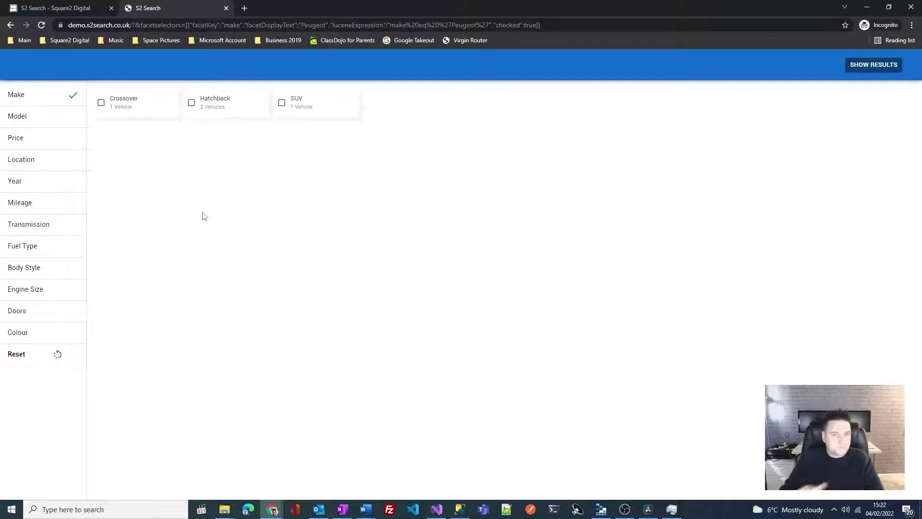
click(873, 64)
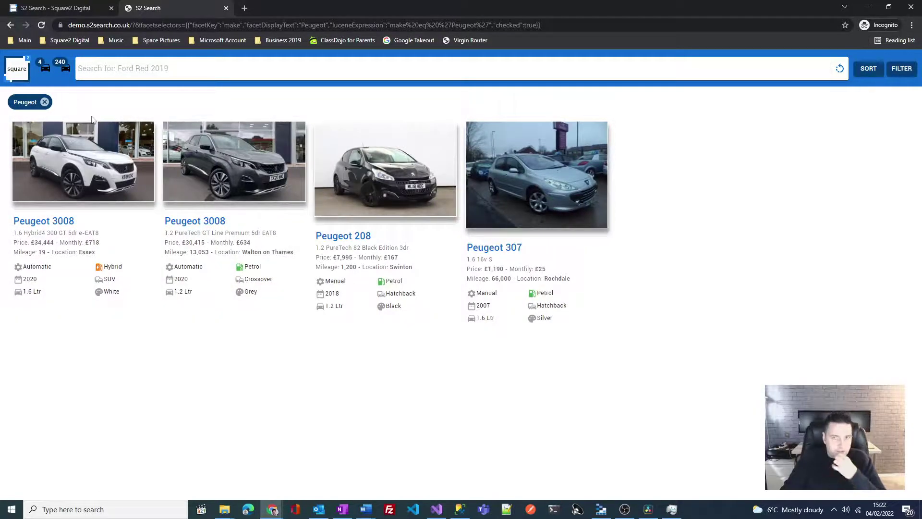
click(45, 103)
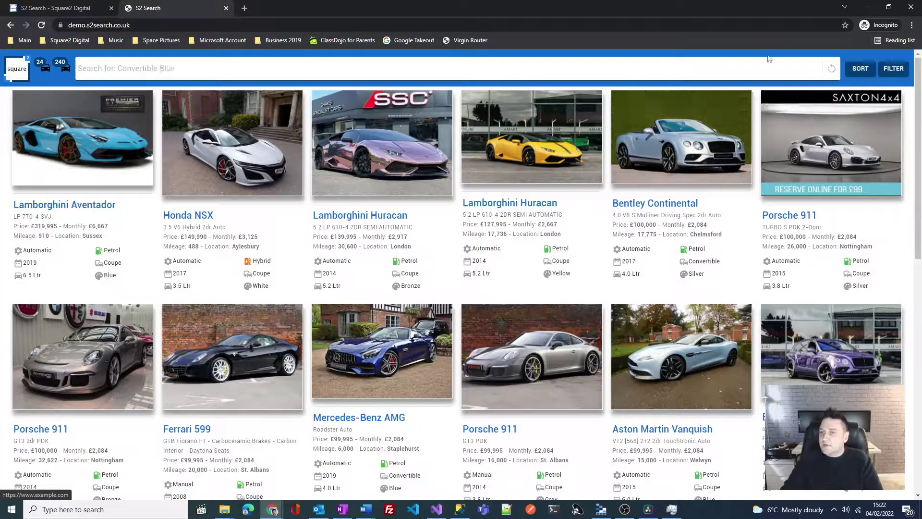
Filter the full stock by the makes Maserati, Infiniti, Lancia and Mg and show the results
click(893, 69)
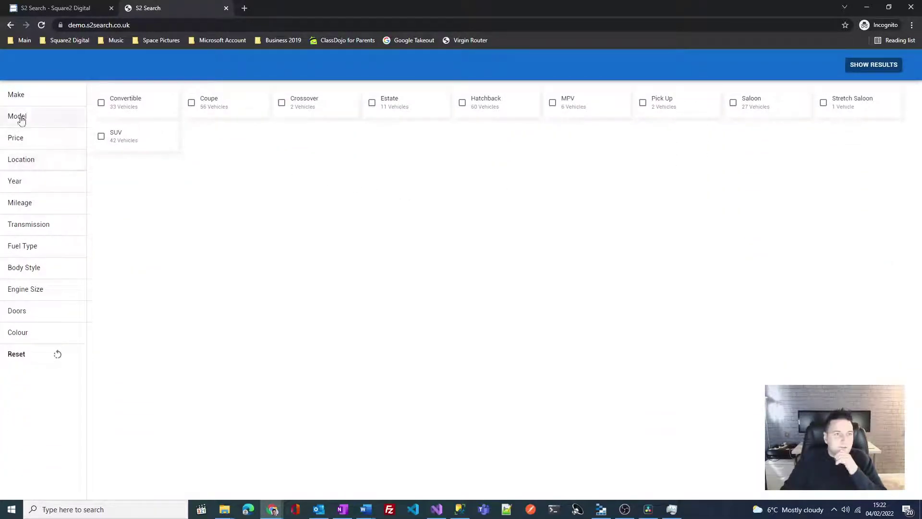
click(42, 100)
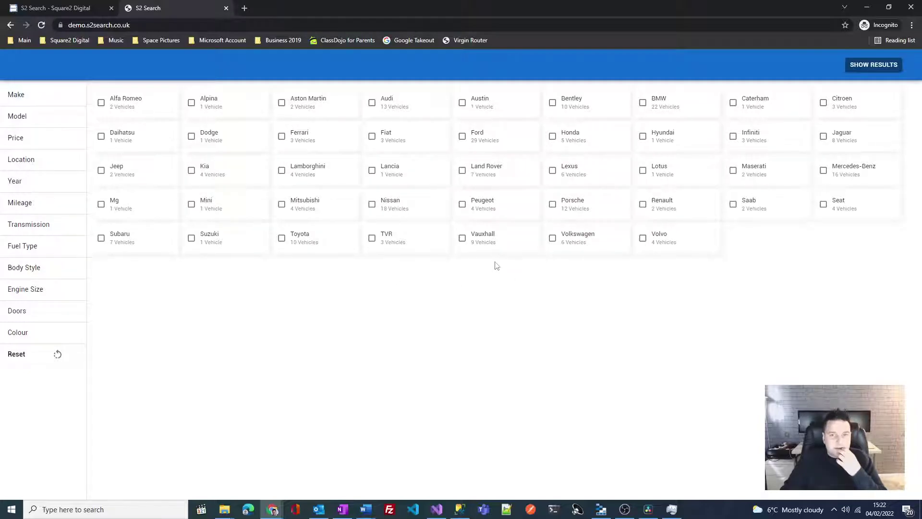
click(752, 175)
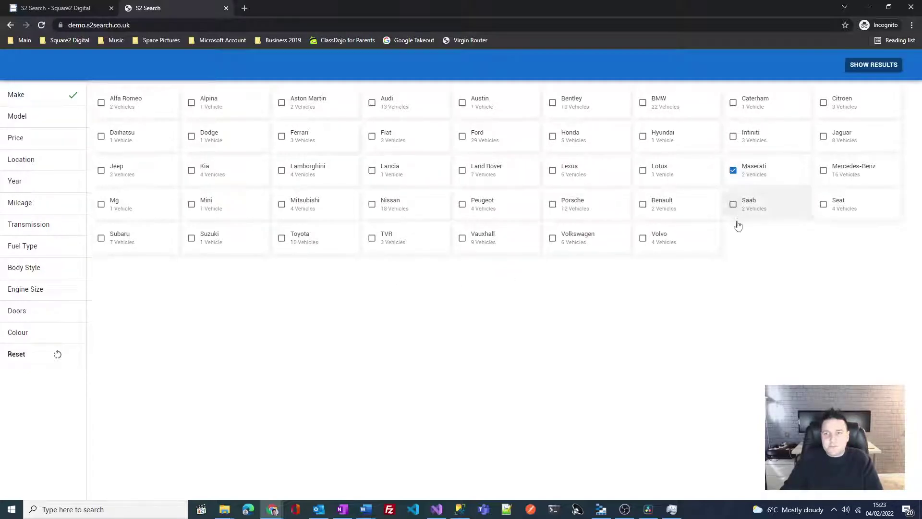
click(746, 147)
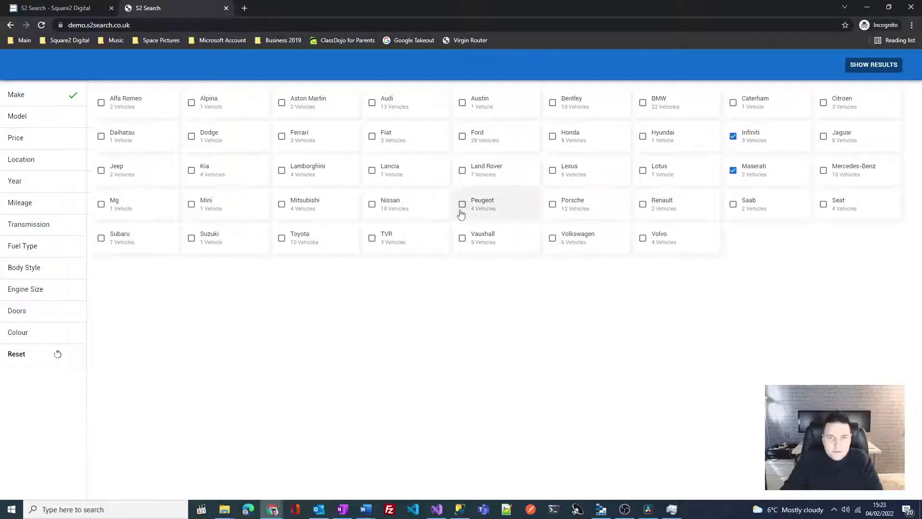
click(382, 173)
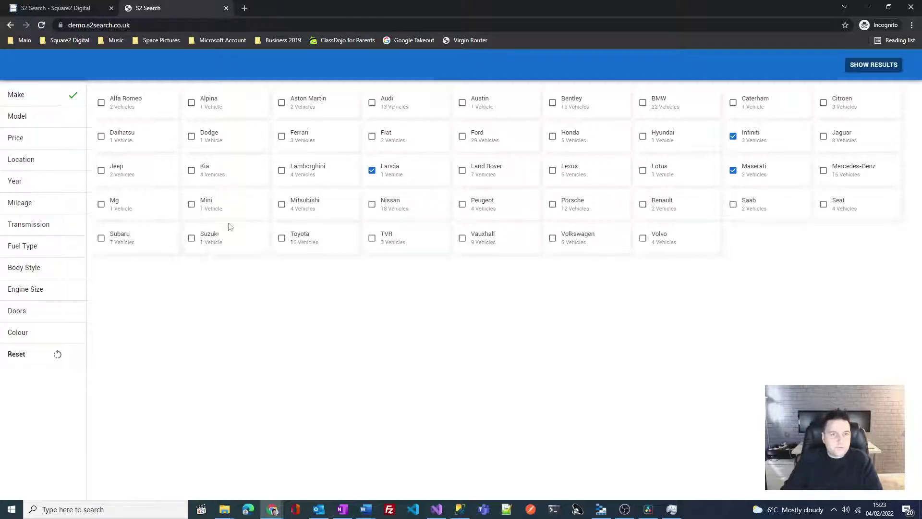
click(113, 212)
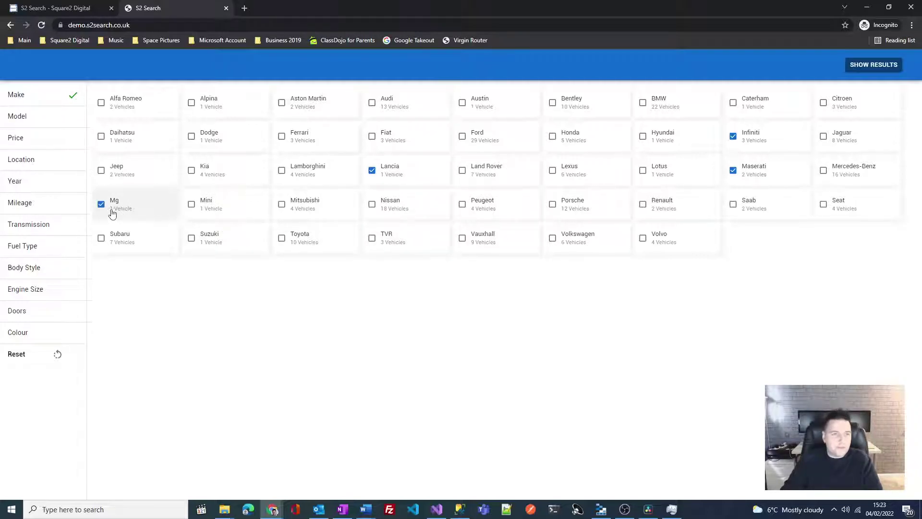
click(874, 66)
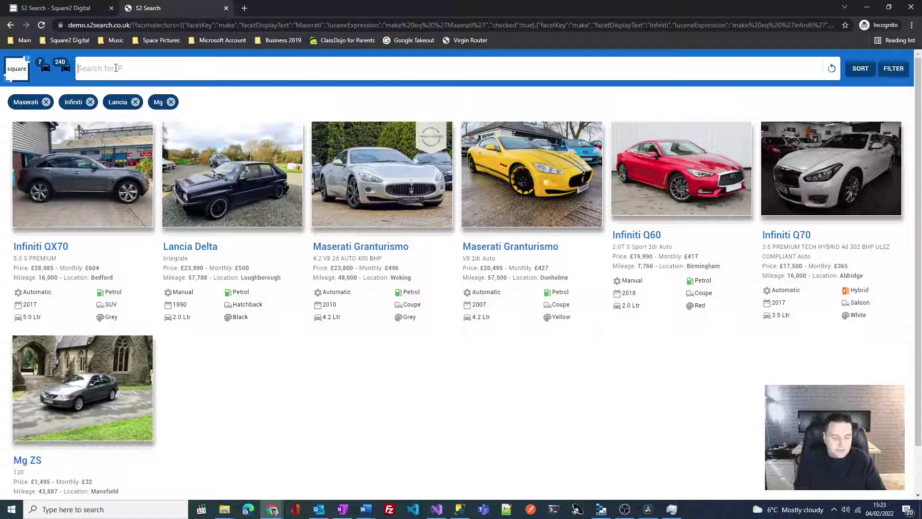
Search within the four filtered makes for "yellow" and for "suv", clearing the search text after each
text(yellow)
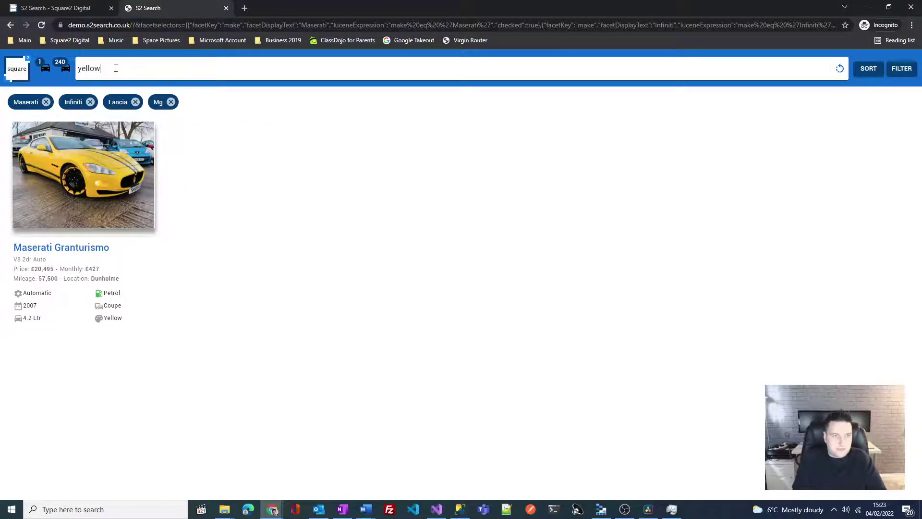
key(BackSpace)
key(BackSpace)
key(BackSpace)
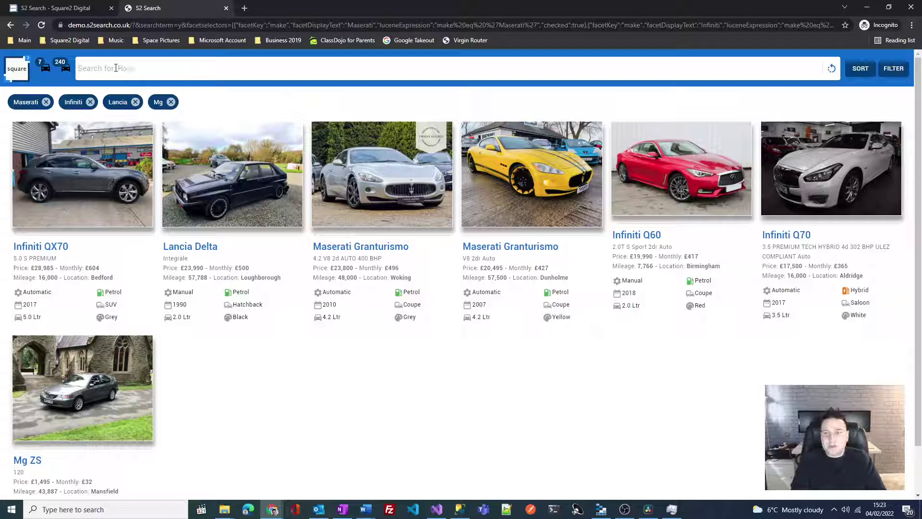
text(suv)
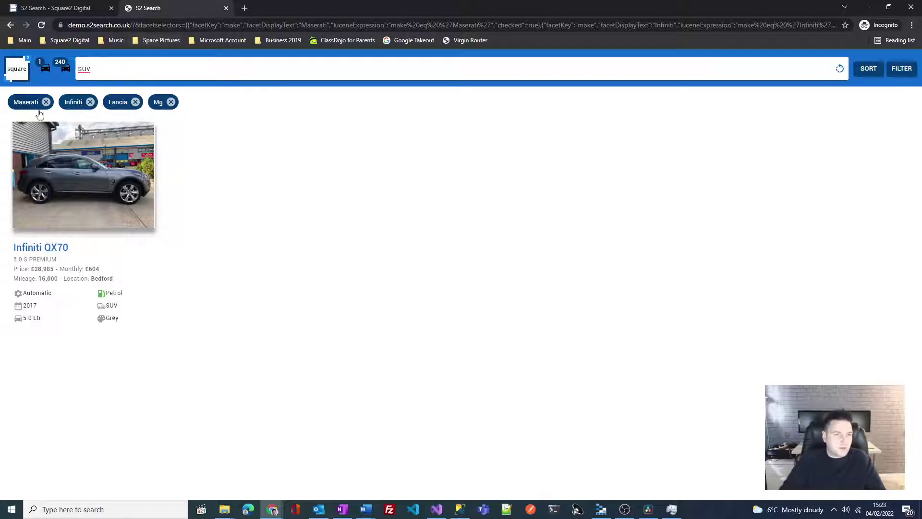
key(ctrl+a)
key(BackSpace)
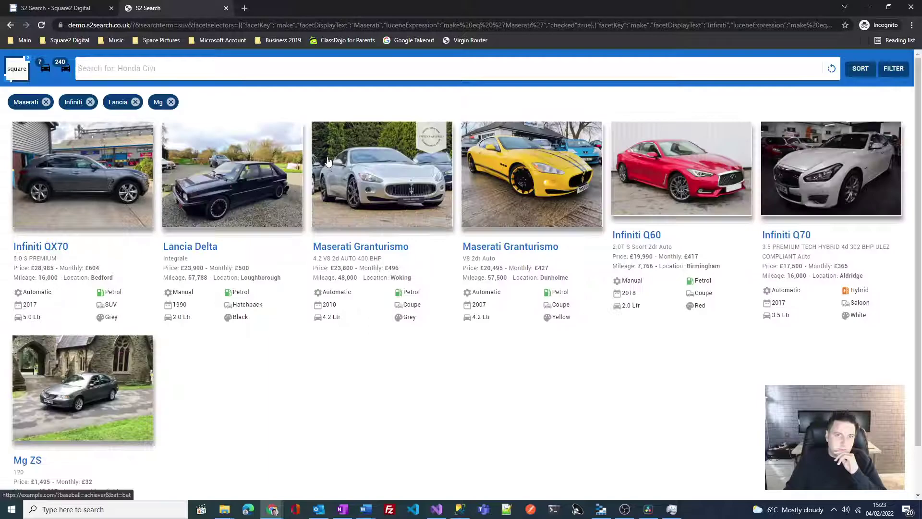
Remove the Mg, Lancia and Infiniti filters one by one and reset the whole search
click(172, 103)
click(136, 102)
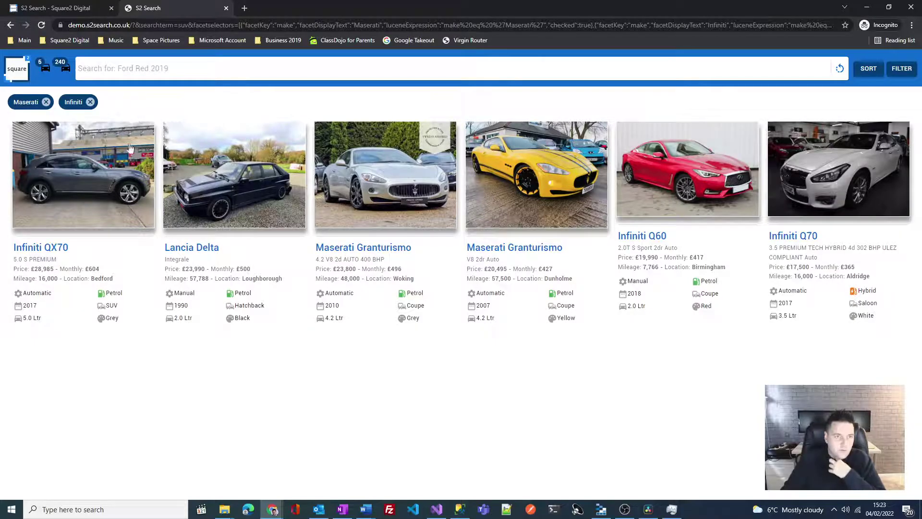
click(90, 102)
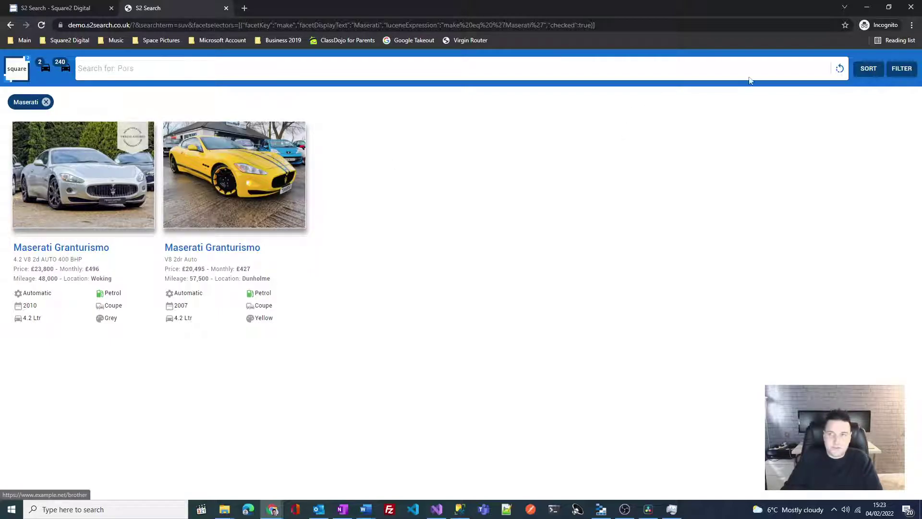
click(840, 69)
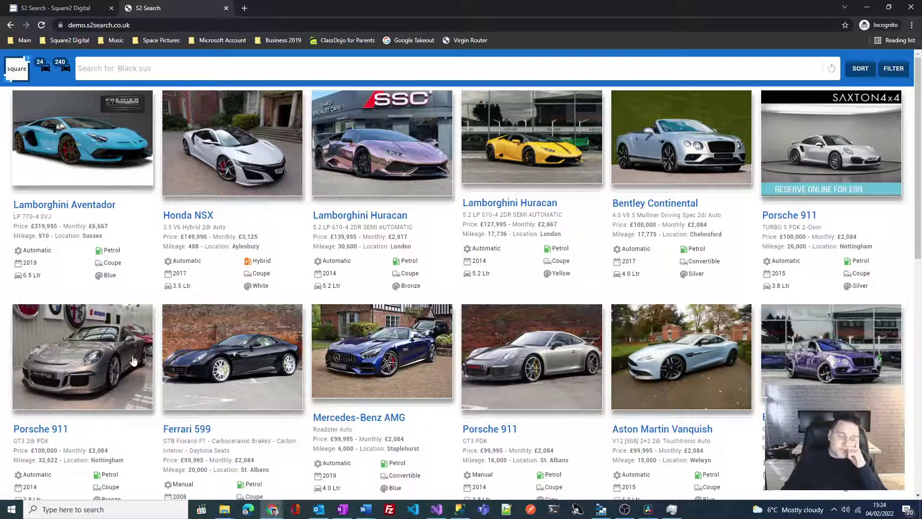
Search the full stock for "derby" and order the results by price from low to high
click(132, 77)
text(derby)
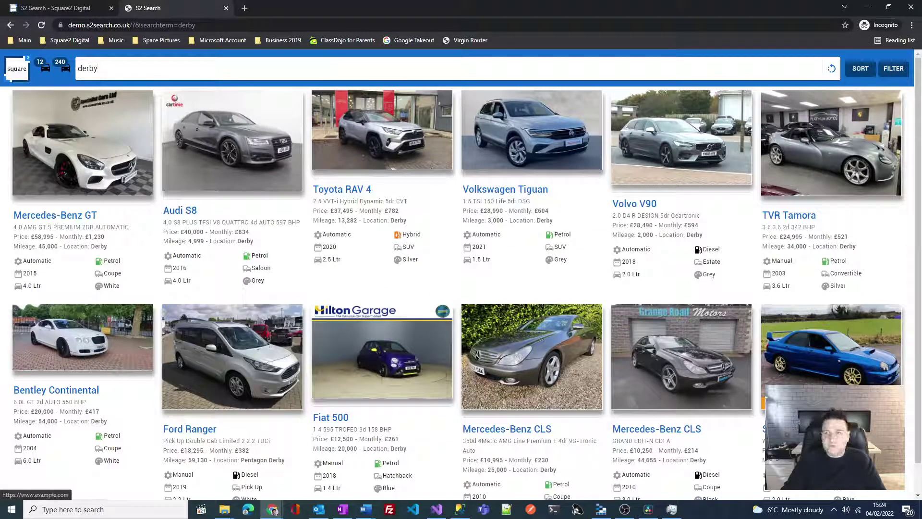
click(860, 70)
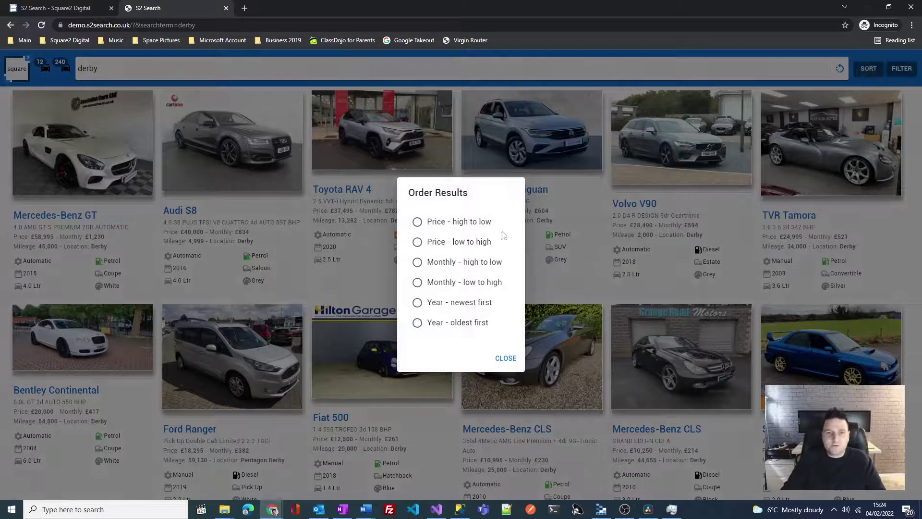
click(444, 243)
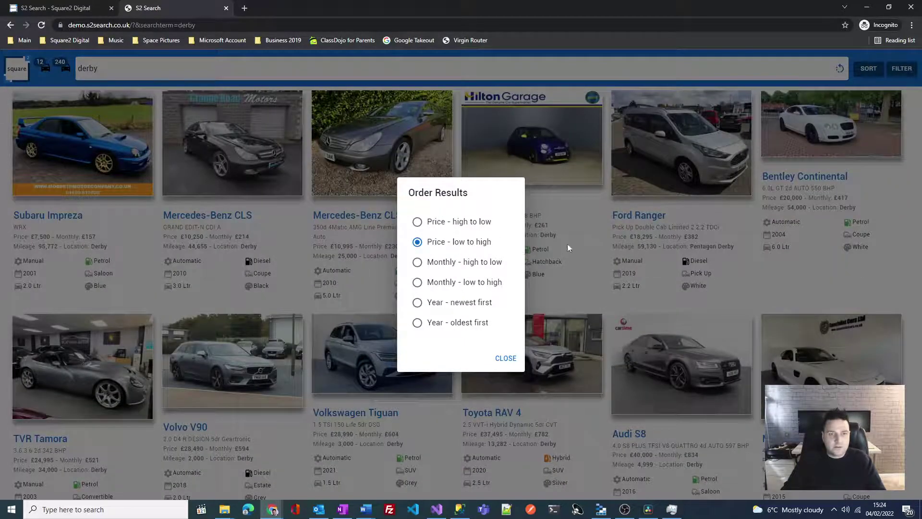
click(558, 248)
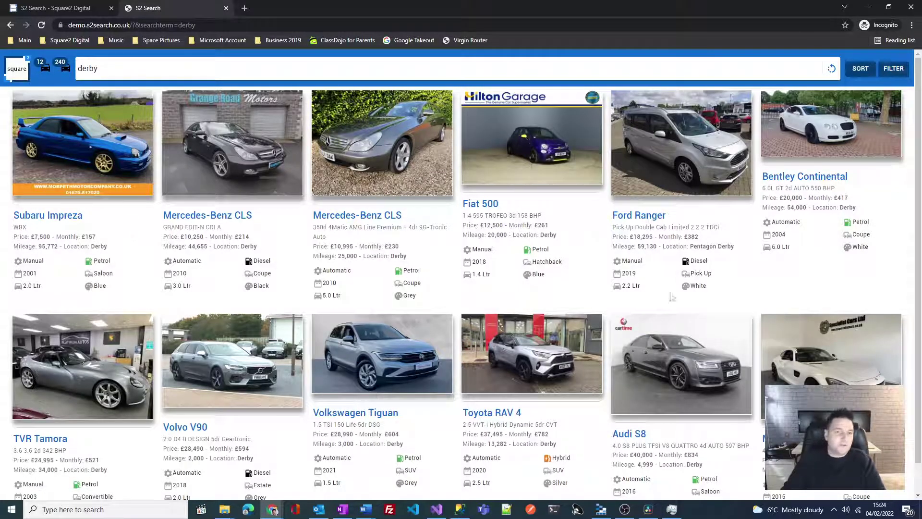
Narrow the search to "derby tvr" and reset the whole search
click(154, 66)
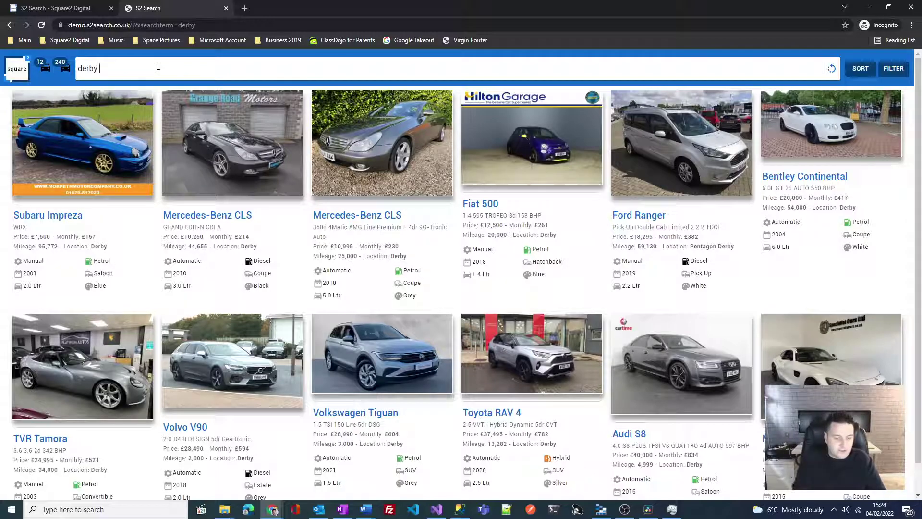
text(tvr)
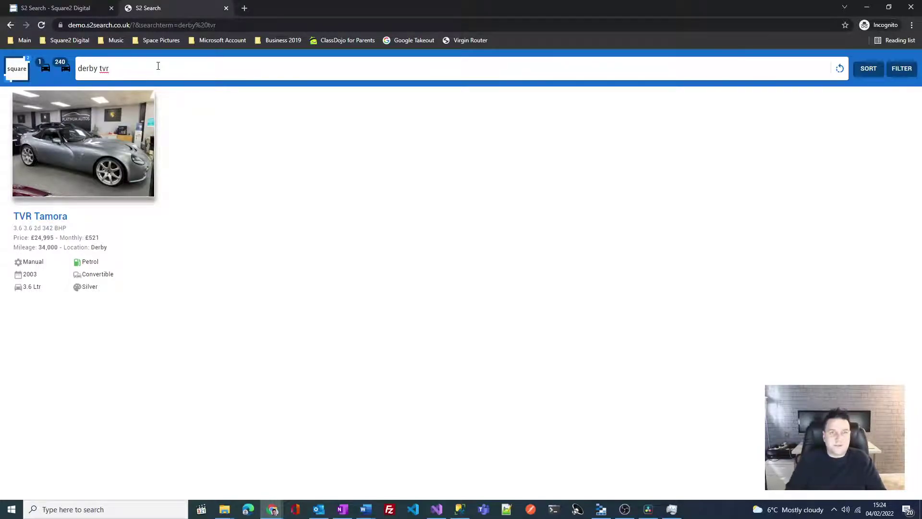
click(840, 68)
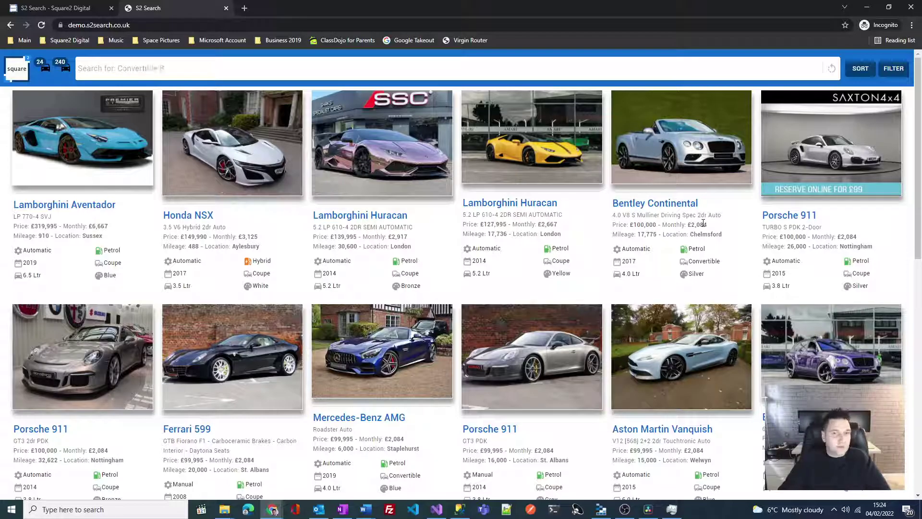
Filter the stock by the locations Burton-on-Trent, Derby, Leicester and Nottingham and show the results
click(893, 68)
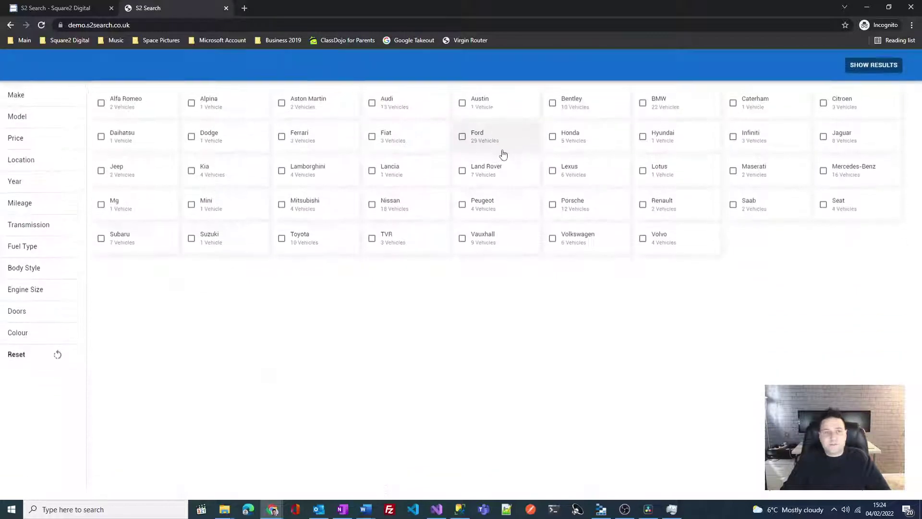
click(29, 169)
scroll(313, 241, down, 4)
scroll(348, 279, up, 4)
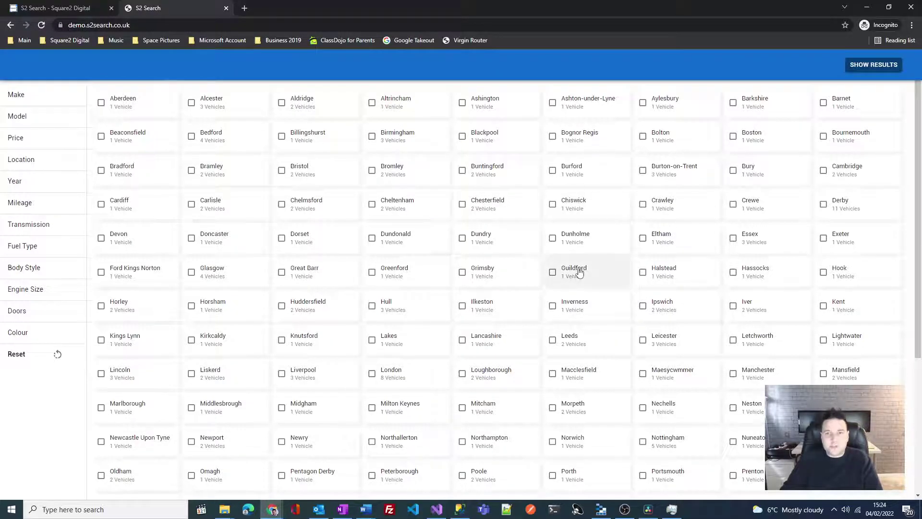
click(654, 178)
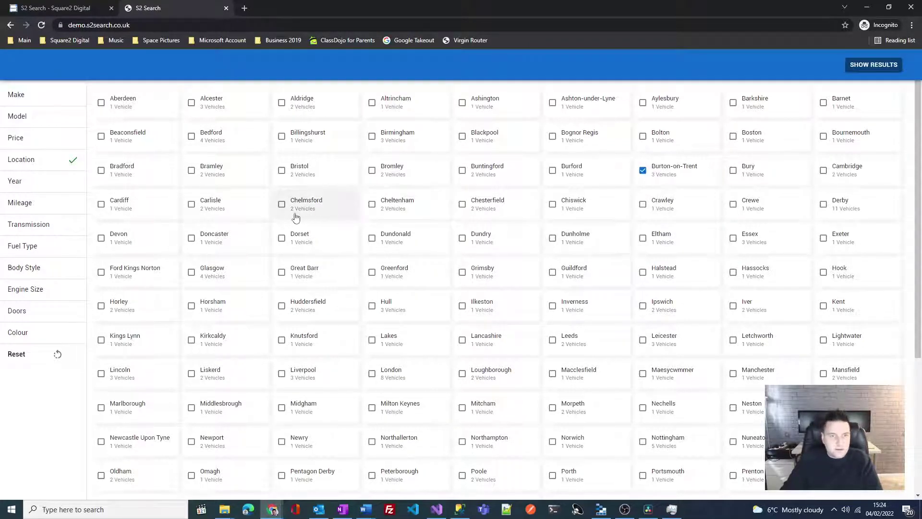
click(825, 205)
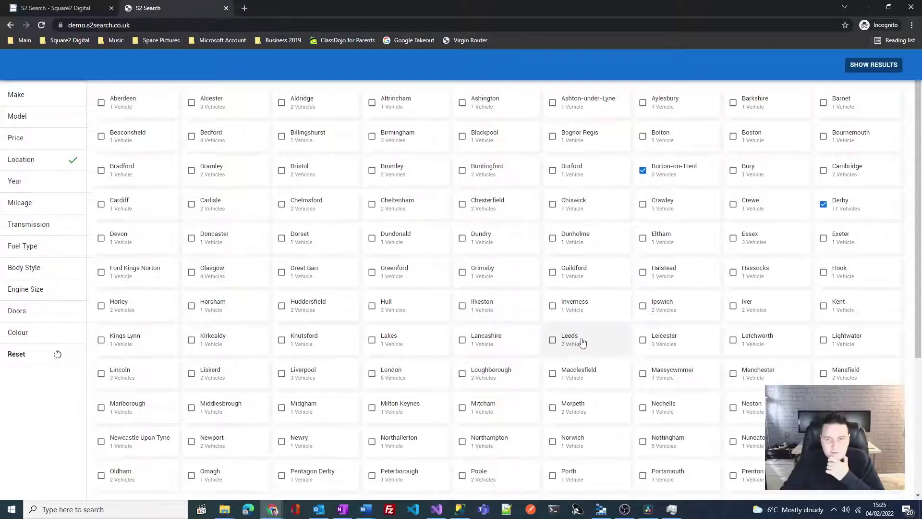
drag(655, 344, 659, 344)
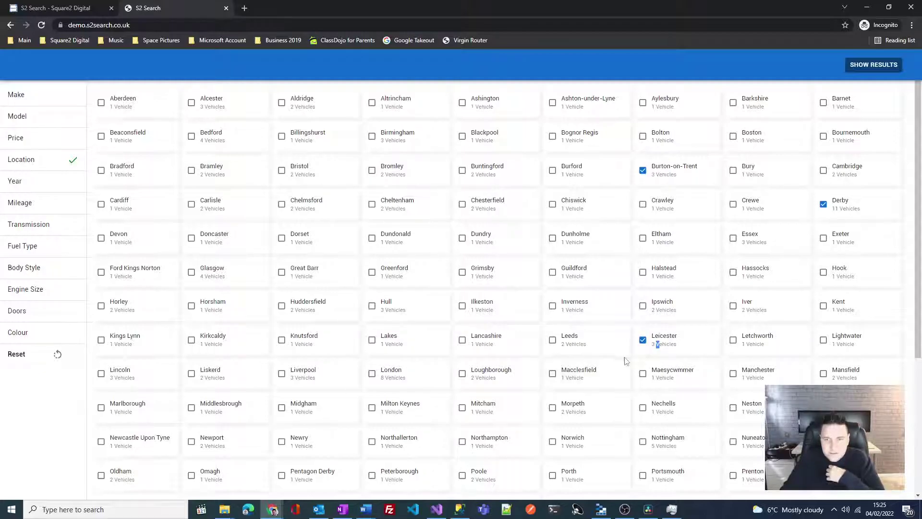
scroll(620, 398, down, 1)
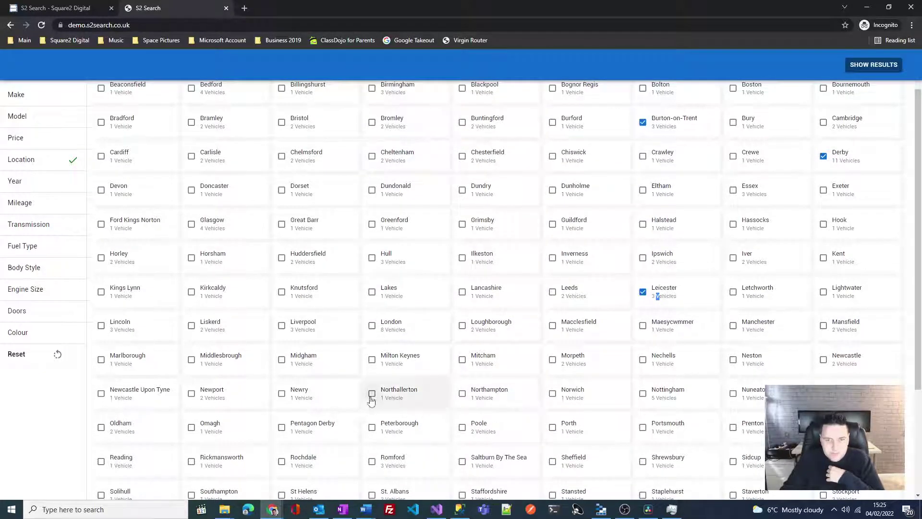
click(636, 399)
scroll(701, 245, up, 1)
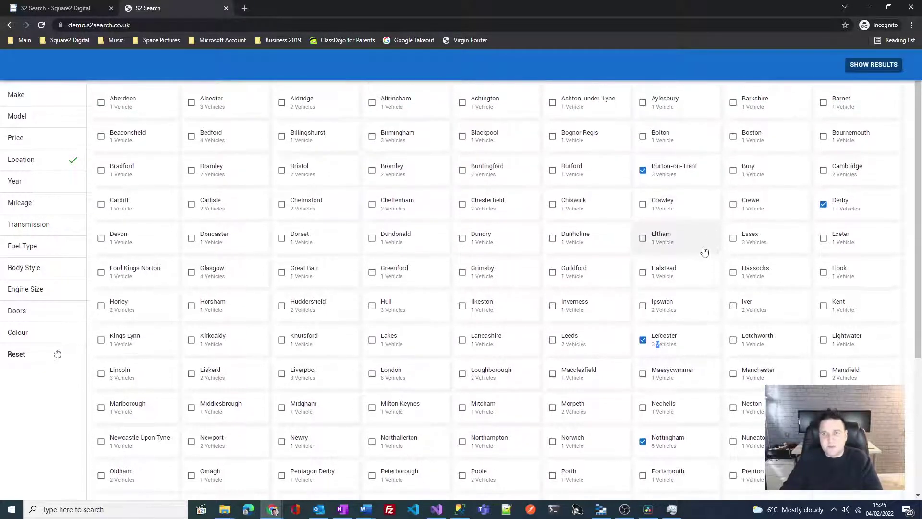
click(862, 66)
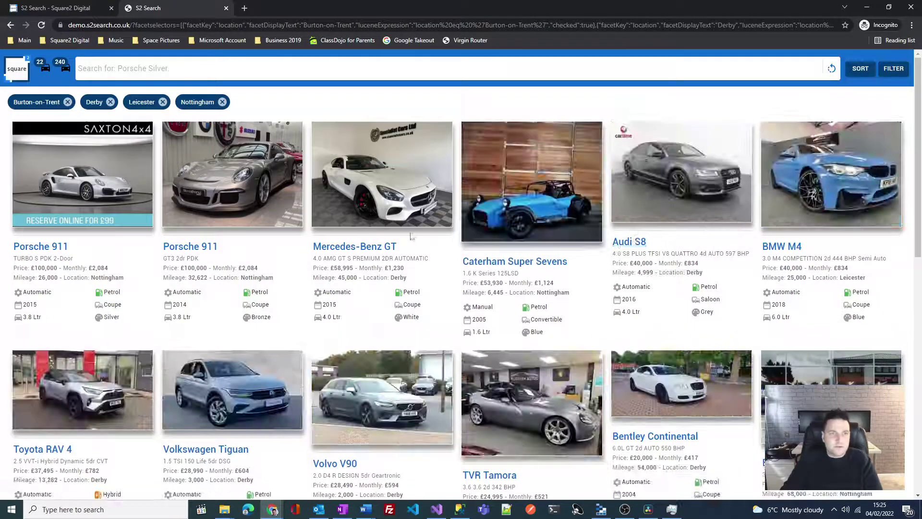
Look through the vehicles at the four chosen locations and search among them for "bentley"
scroll(365, 237, down, 10)
scroll(365, 243, up, 10)
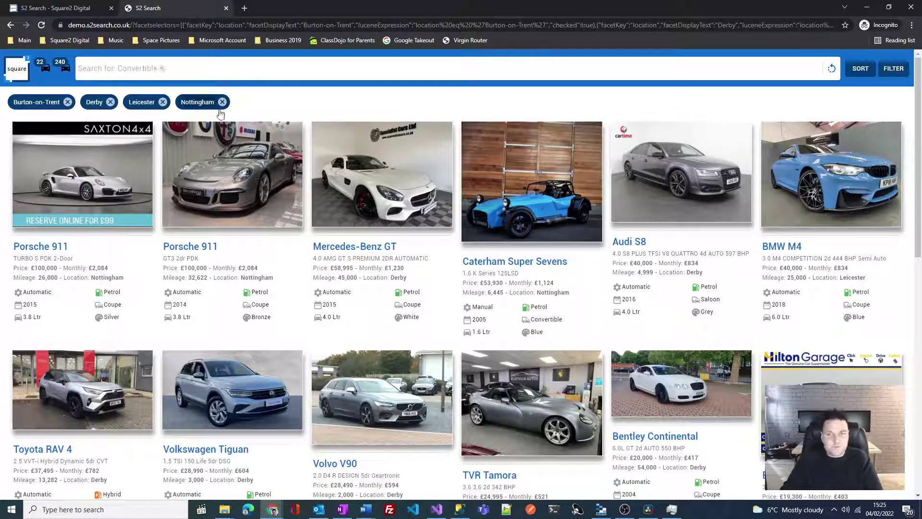
scroll(611, 307, down, 2)
scroll(611, 308, up, 2)
click(158, 69)
text(be)
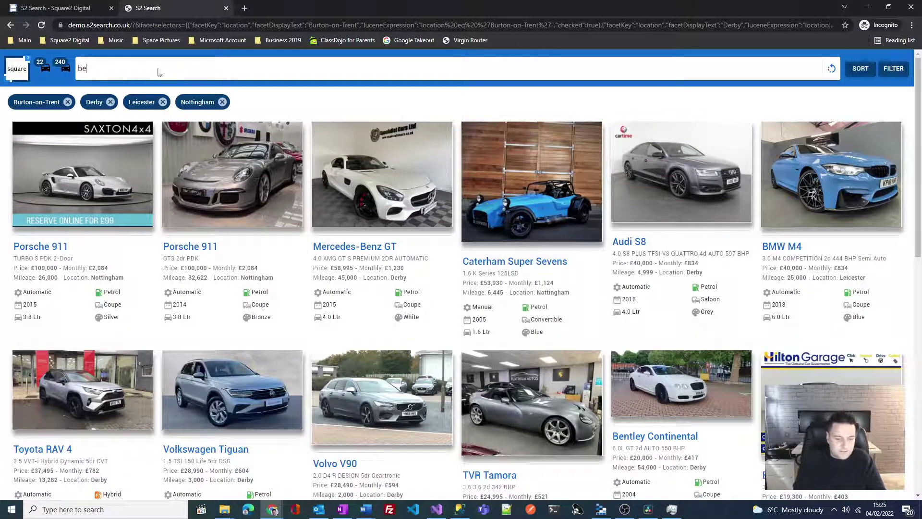
text(ntley)
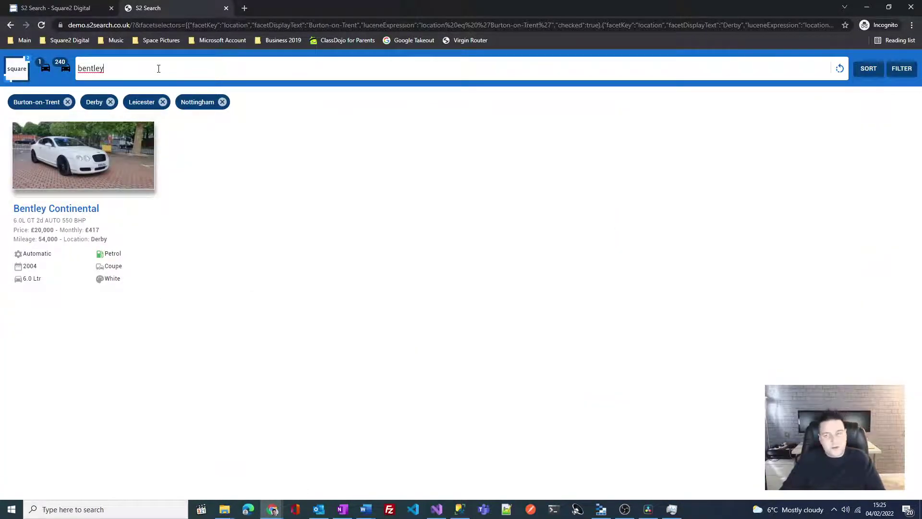
Replace the "bentley" search with "petrol" within the four chosen locations
key(ctrl+a)
key(BackSpace)
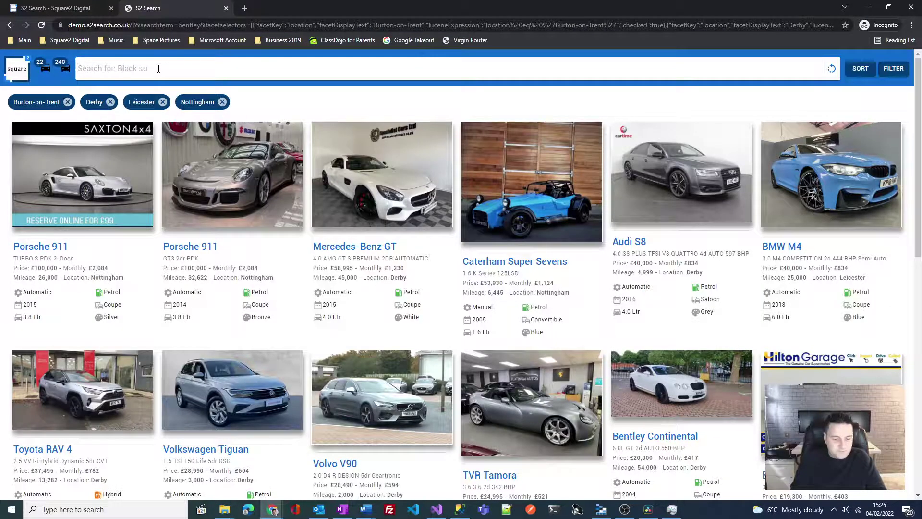
text(petrol)
Search the four chosen locations for "hybrid" instead and reset the whole search including the location filters
key(BackSpace)
key(BackSpace)
key(BackSpace)
key(BackSpace)
key(BackSpace)
key(BackSpace)
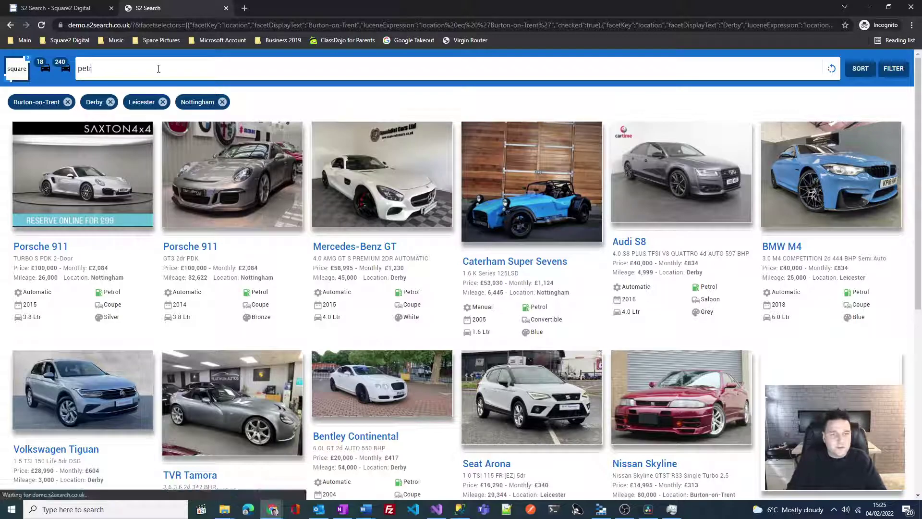
text(hybrid)
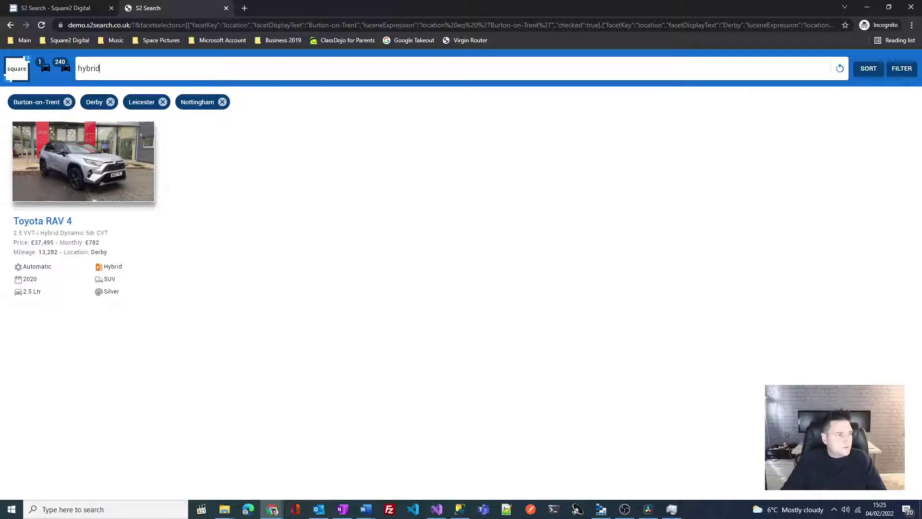
click(839, 68)
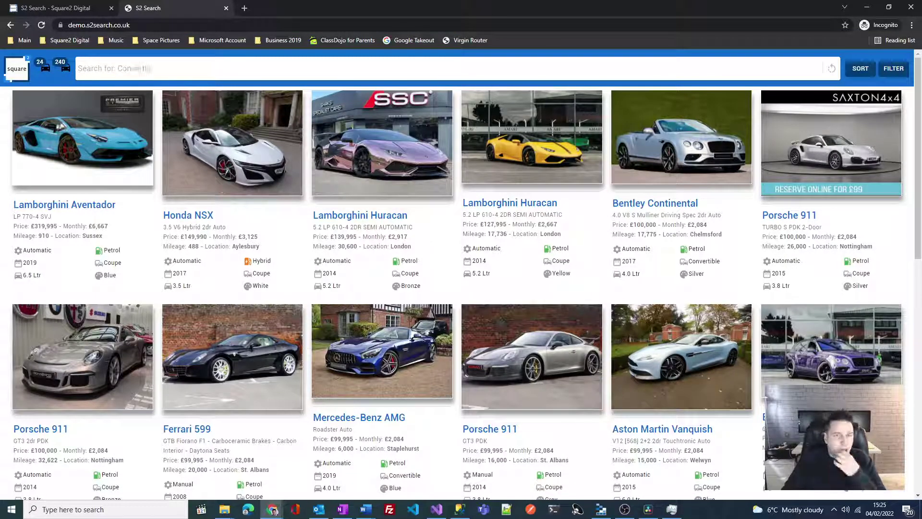
Search the full stock for "volvo" and clear the search term
click(176, 69)
text(volvo)
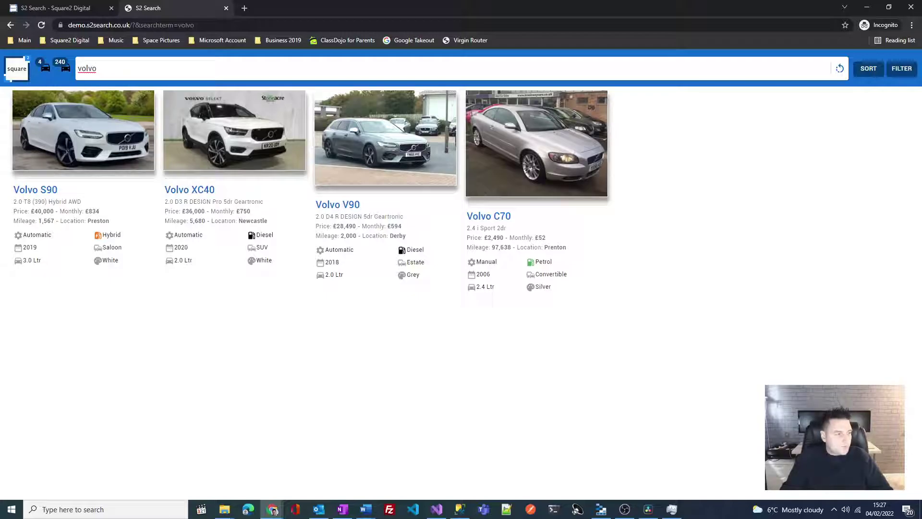
key(ctrl+a)
key(BackSpace)
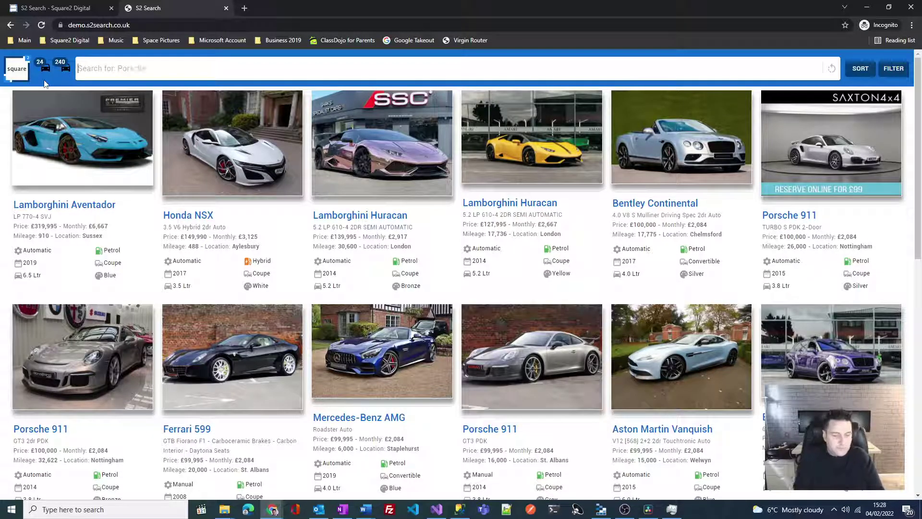
Search the full stock for "v12" and remove the term again
text(v12)
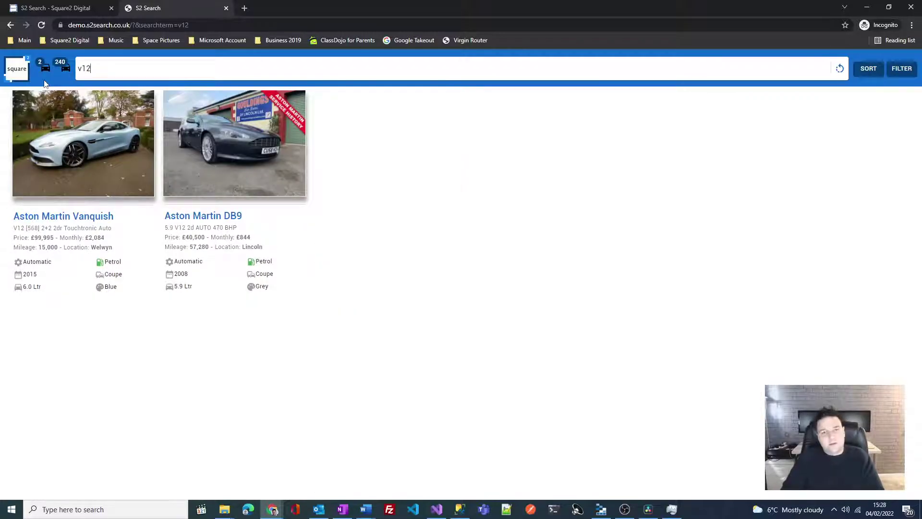
key(BackSpace)
key(BackSpace)
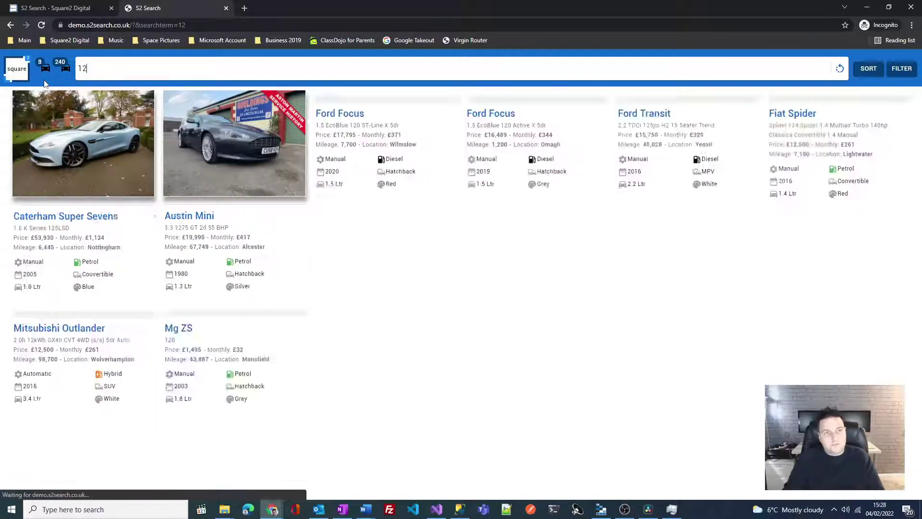
key(BackSpace)
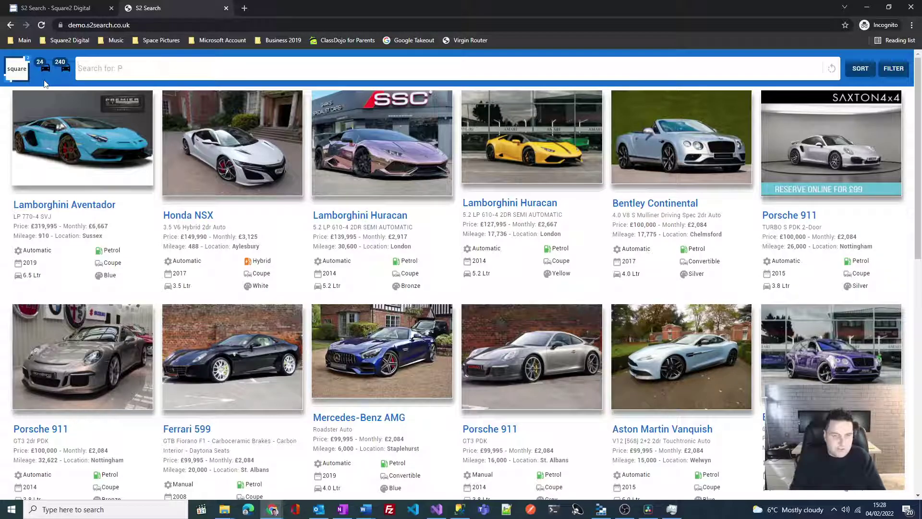
Search the full stock for the abbreviated make "lambo" and clear the term
text(lambo)
key(ctrl+a)
key(BackSpace)
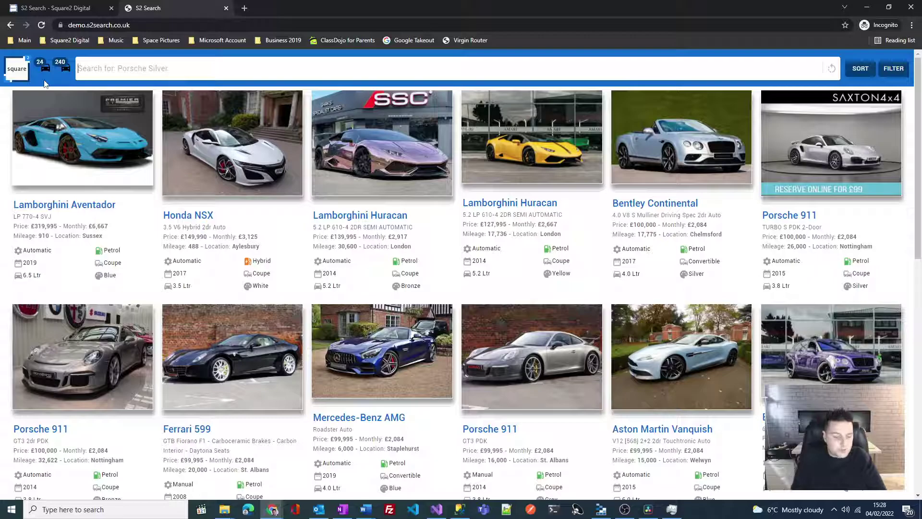
Search the full stock for the abbreviation "vw" and reset the search
text(vw)
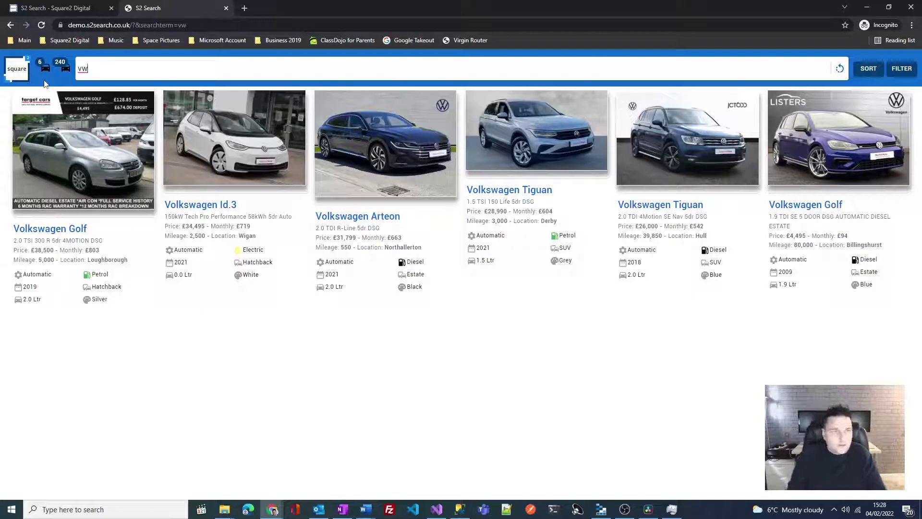
click(840, 68)
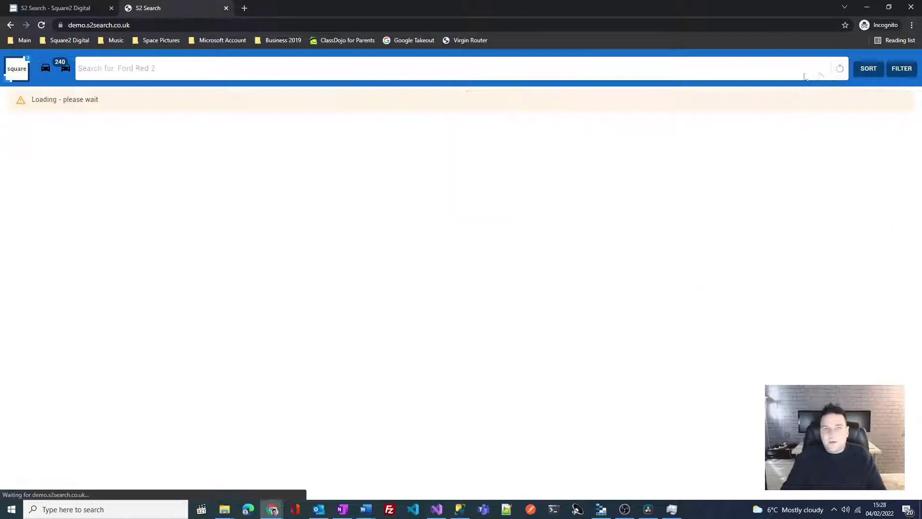
mouse_move(271, 508)
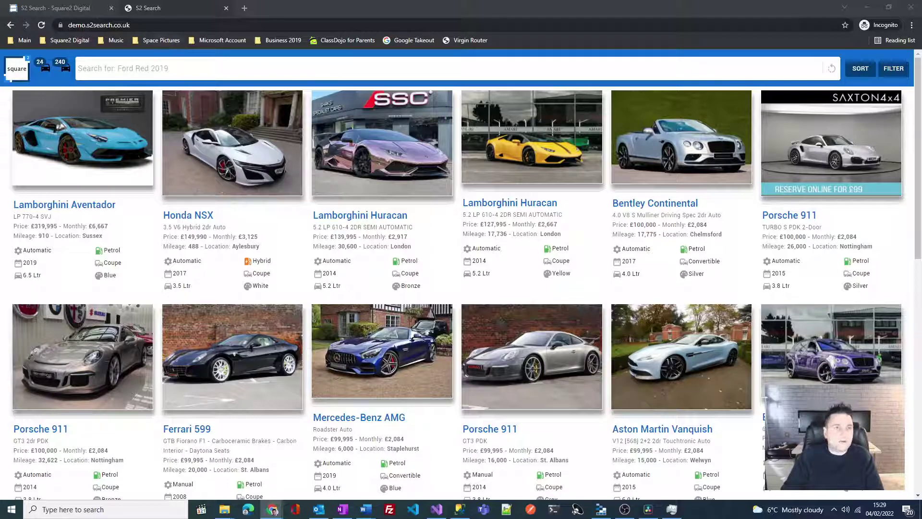
Search the demo site's stock for "merc" and look through the suggested Mercedes-Benz models
click(122, 25)
click(122, 25)
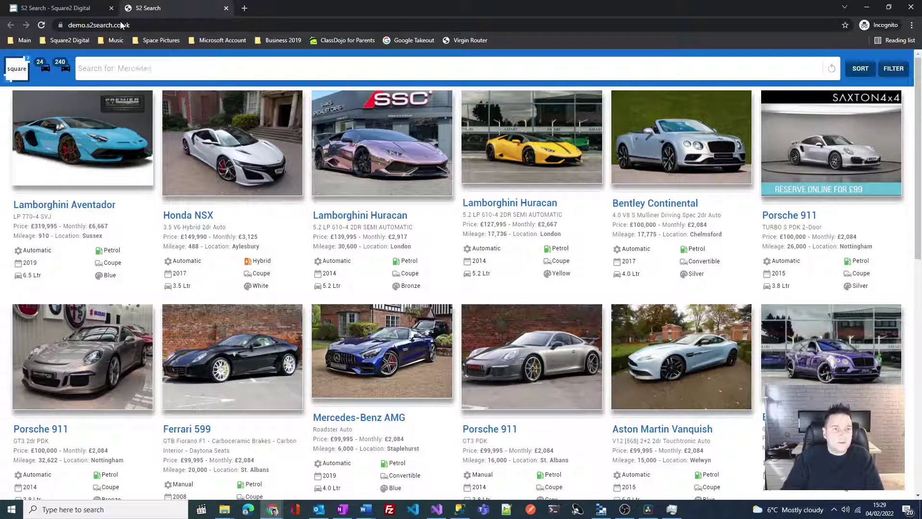
click(153, 65)
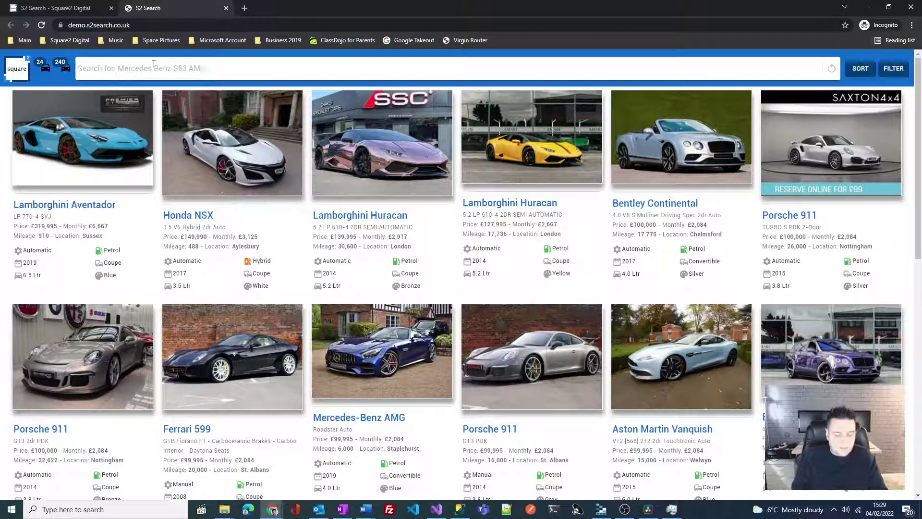
text(merc)
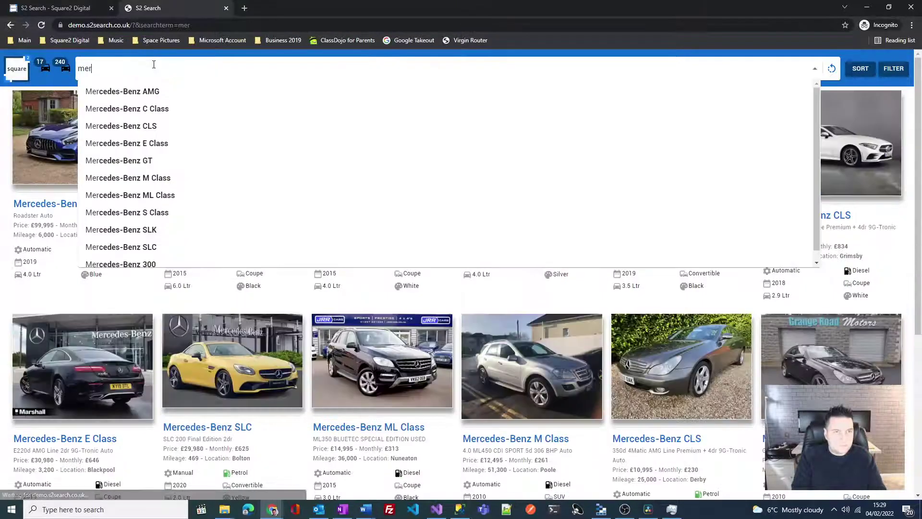
key(Down)
key(Down)
key(Down)
key(Down)
key(Down)
key(Down)
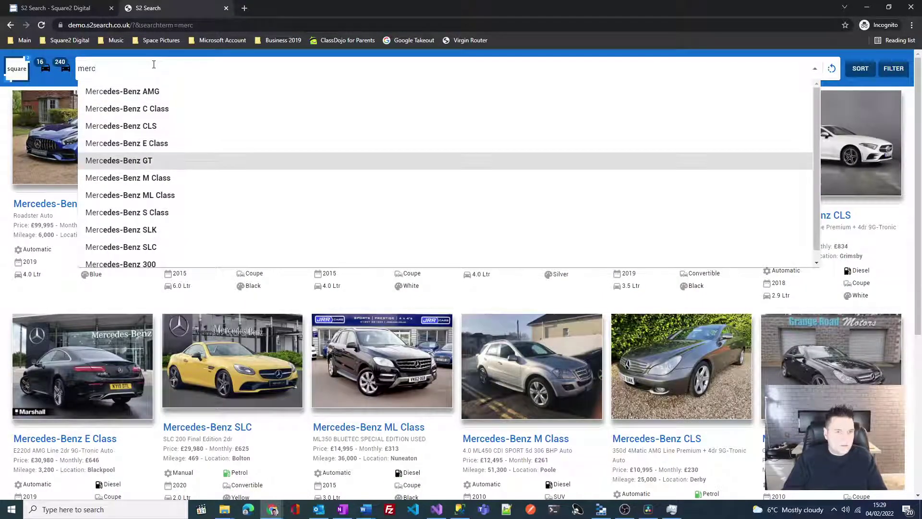
key(Down)
key(Down)
key(Down)
key(Down)
key(Up)
key(Up)
key(Up)
key(Up)
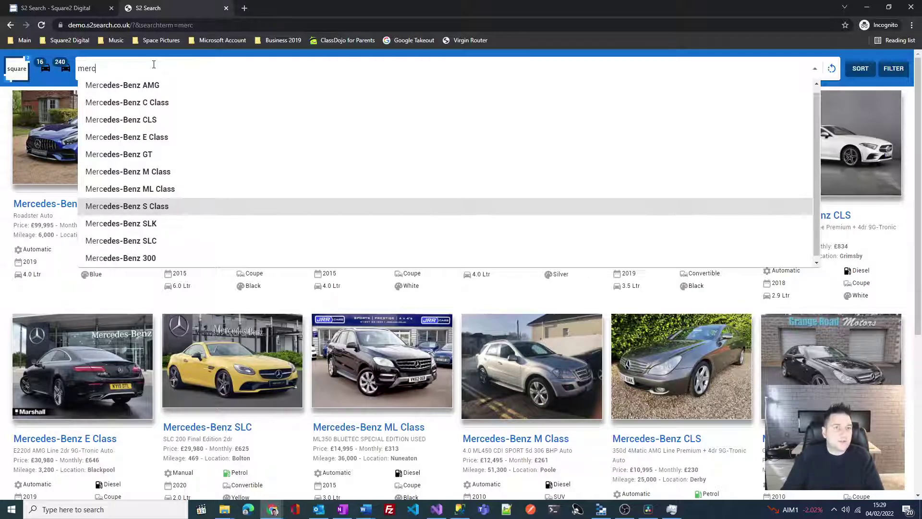
key(Up)
key(Up)
key(Up)
key(Up)
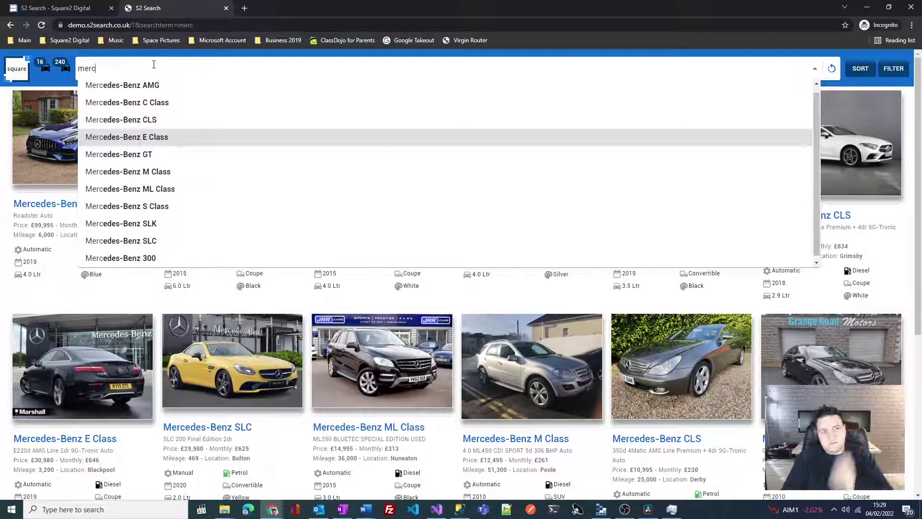
key(Up)
key(Up)
key(Up)
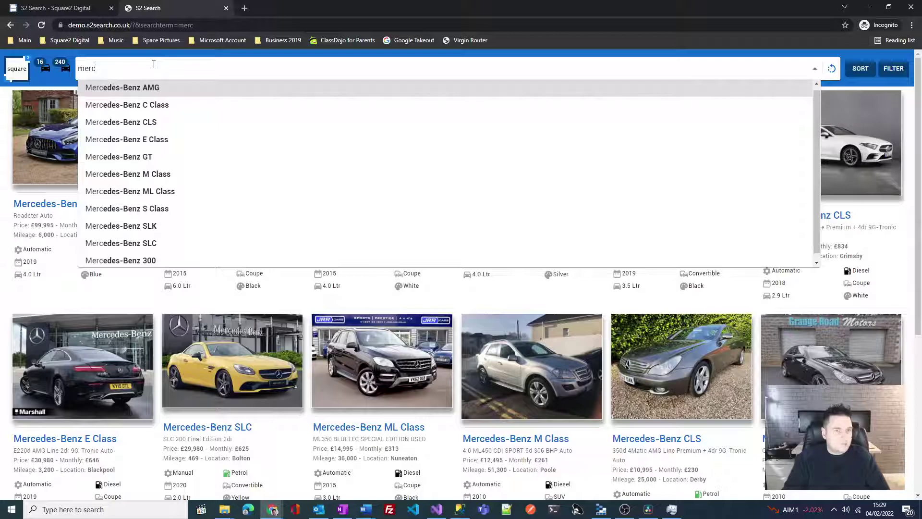
Go through the suggested models again and choose the Mercedes-Benz S Class suggestion
key(Down)
key(Down)
key(Down)
key(Down)
key(Down)
key(Down)
key(Down)
key(Down)
key(Down)
key(Down)
key(Down)
key(Down)
key(Up)
key(Up)
key(Down)
key(Down)
key(Down)
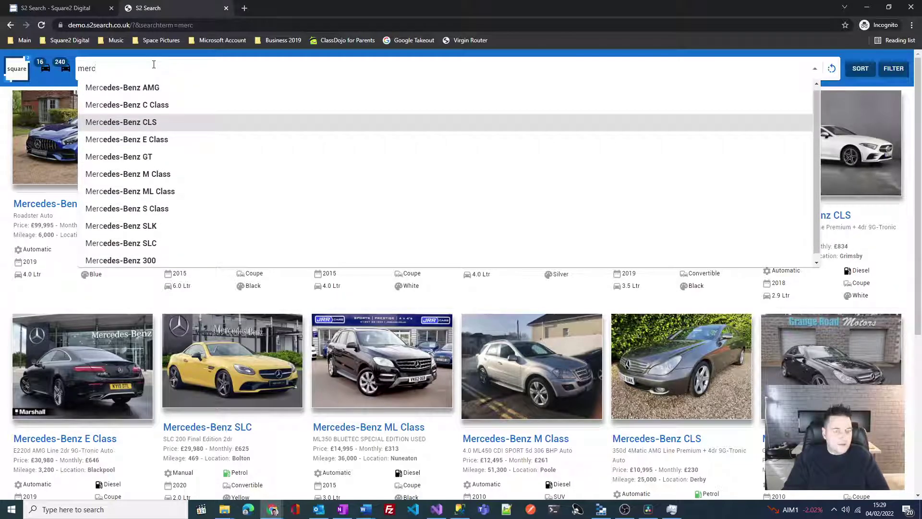
key(Up)
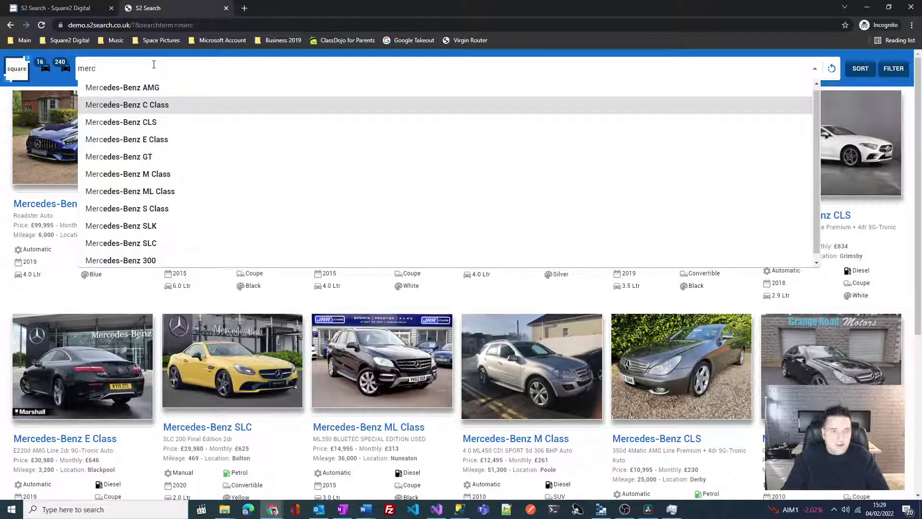
key(Down)
key(Down)
key(Down)
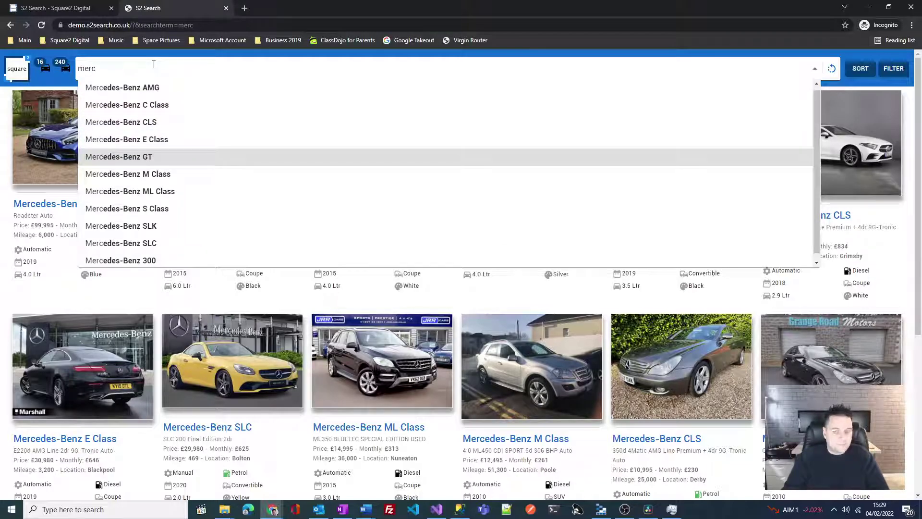
key(Down)
key(Down)
key(Down)
key(Down)
key(Up)
key(Up)
key(Down)
key(Return)
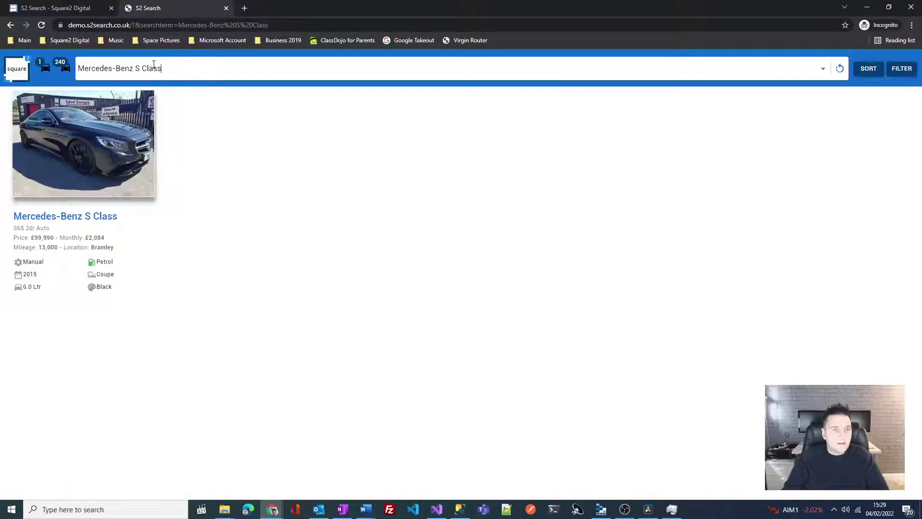
Replace the search with "volk" and choose the suggested Volkswagen Golf
key(ctrl+a)
key(BackSpace)
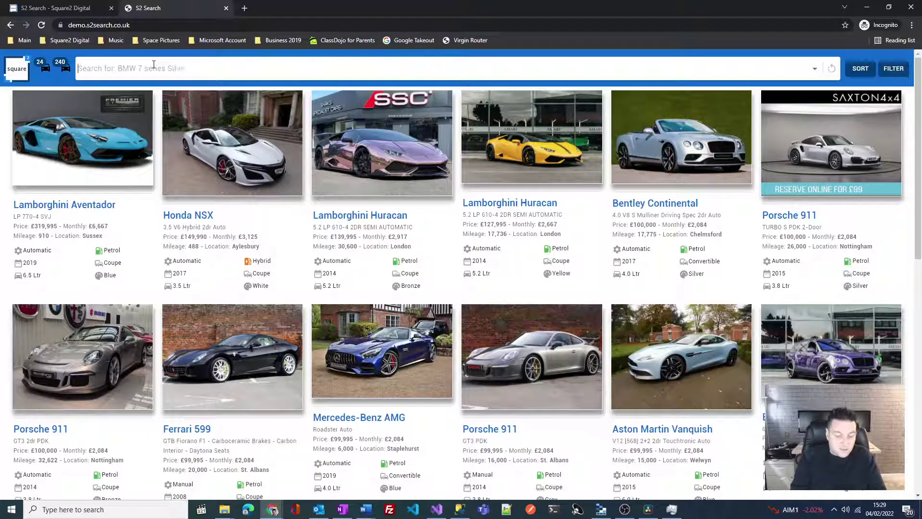
text(volk)
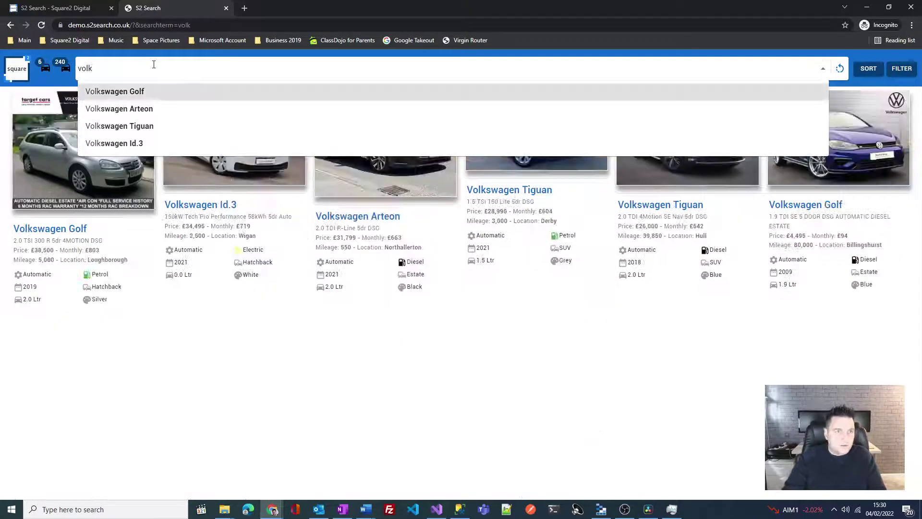
key(Down)
key(Down)
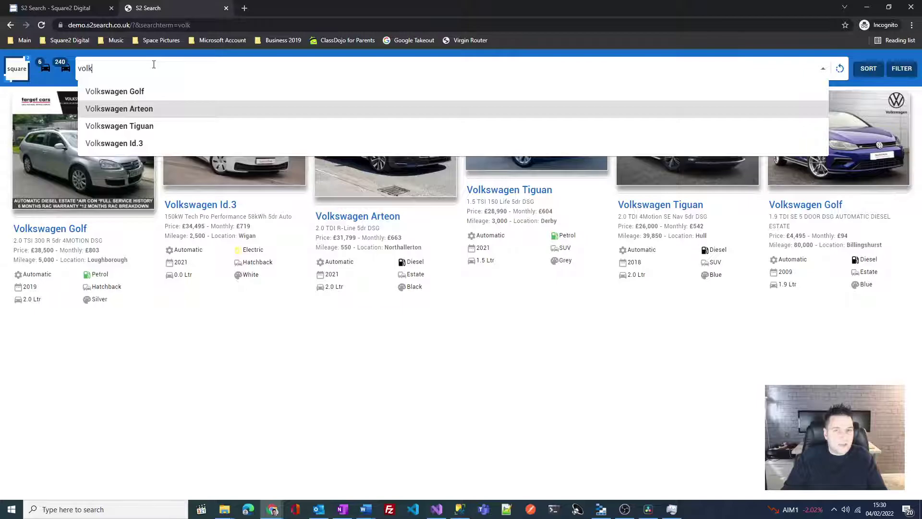
key(Down)
key(Up)
key(Up)
key(Return)
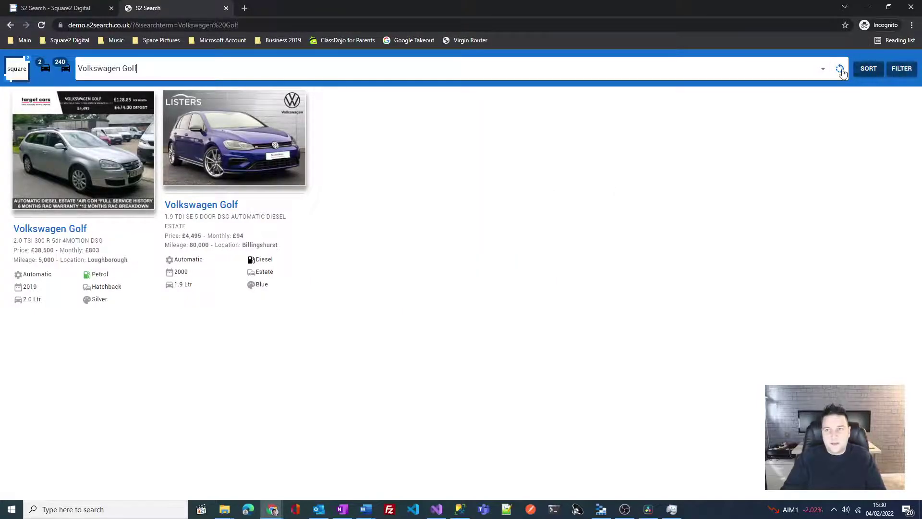
Check the sort options for the Volkswagen Golf results and reset the whole search
click(870, 70)
click(451, 242)
click(464, 223)
click(554, 241)
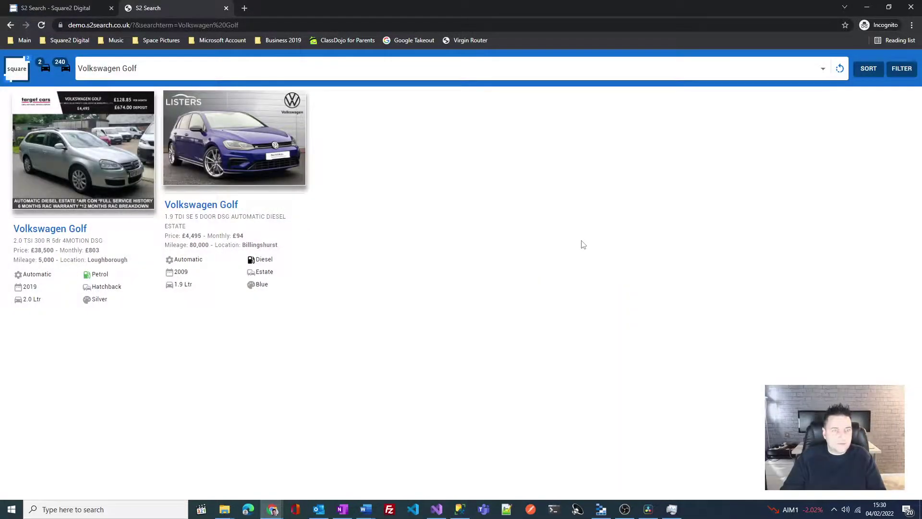
click(839, 69)
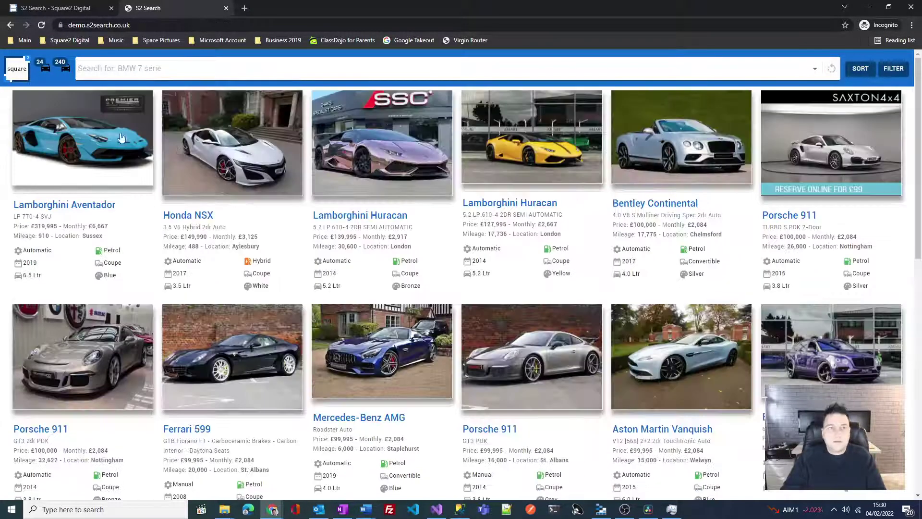
Search the stock for "ford" and go down and back up through the suggested Ford models
click(145, 67)
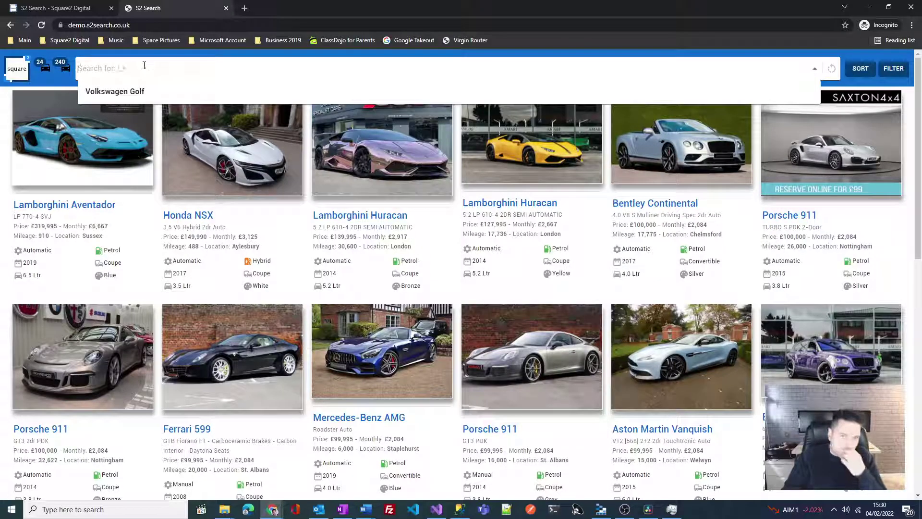
text(ford)
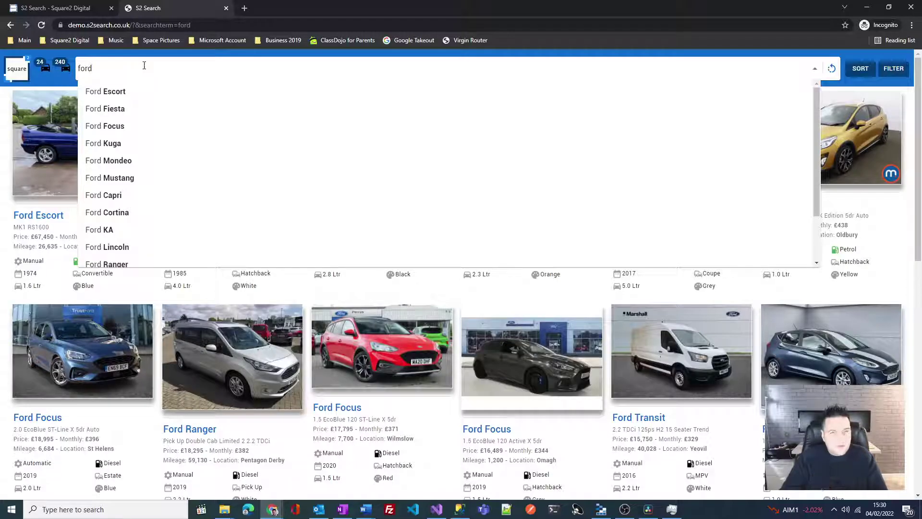
key(Down)
key(Down)
key(Down)
key(Down)
key(Down)
key(Down)
key(Down)
key(Down)
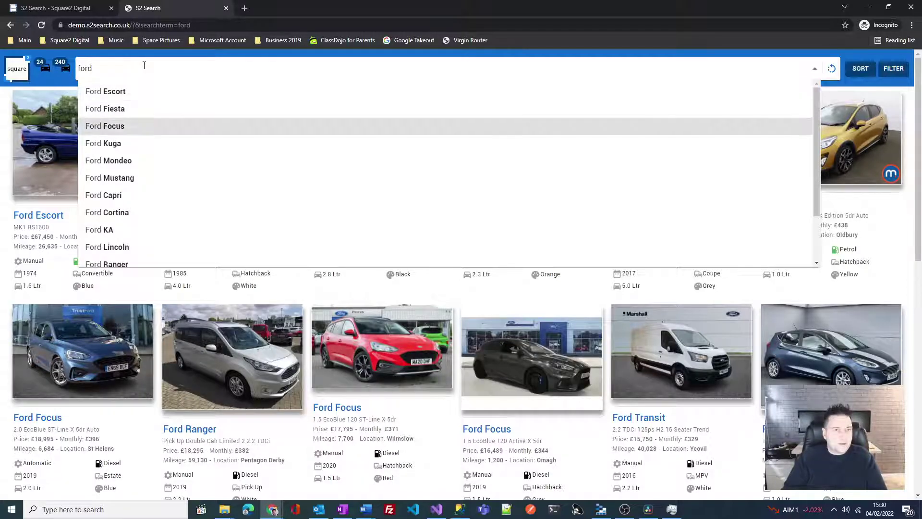
key(Down)
key(Down)
key(Down)
key(Down)
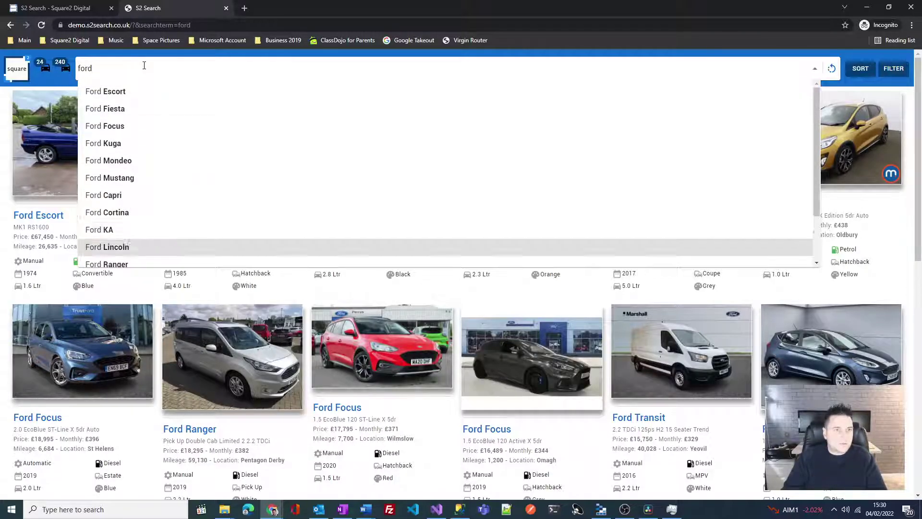
key(Up)
key(Up)
key(Up)
key(Up)
key(Up)
key(Up)
key(Up)
key(Up)
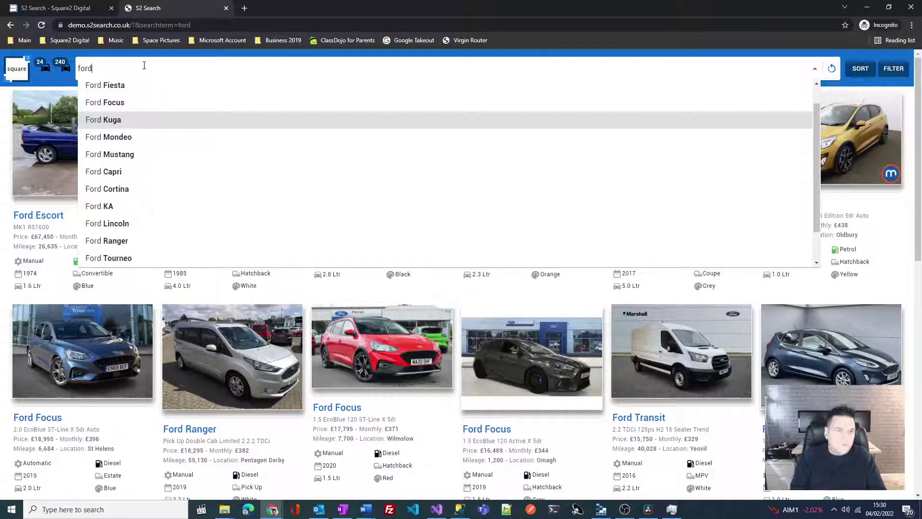
Narrow the Ford search to "ford f" and further to "ford fie", and reset the search
text(f)
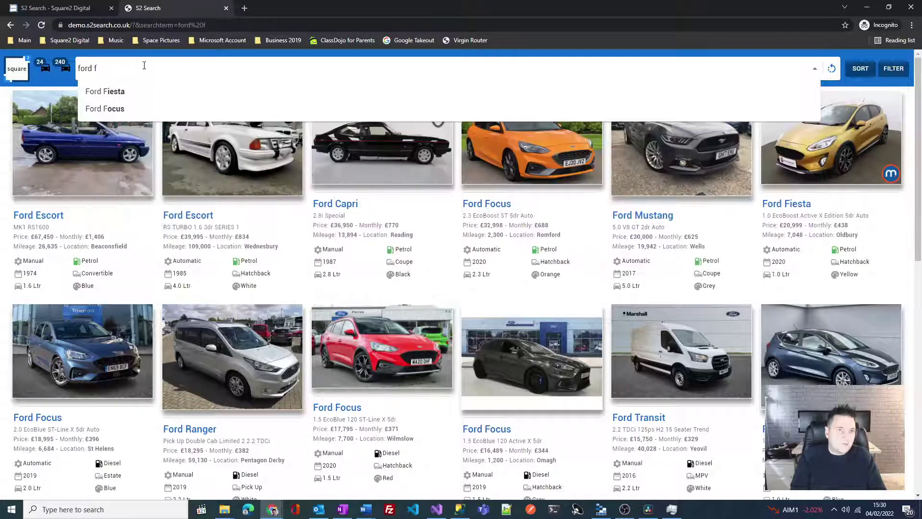
text(ie)
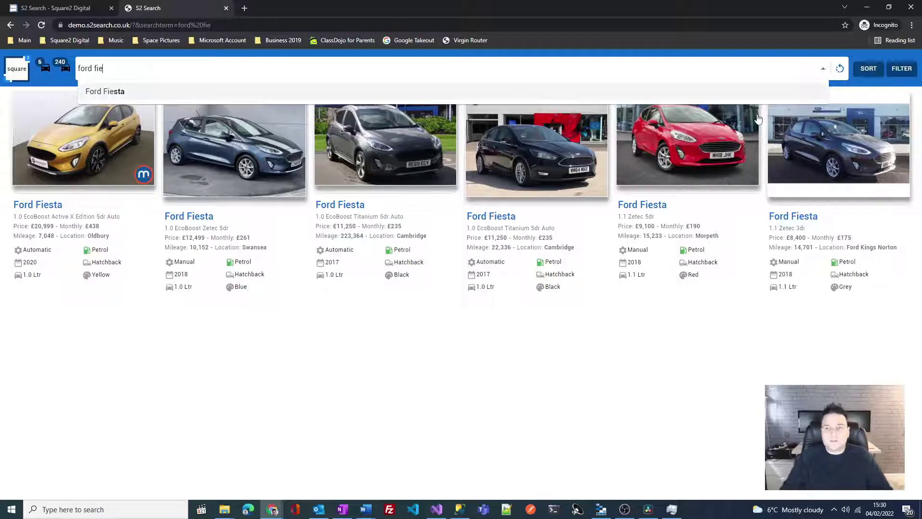
click(839, 68)
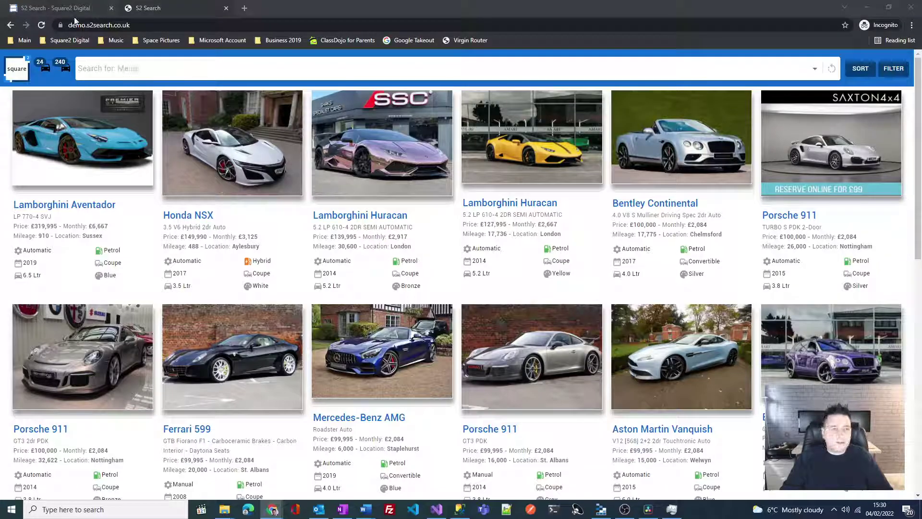
Reload demo.s2search.co.uk to search its stock for "honda", and reset the search
click(93, 24)
key(Return)
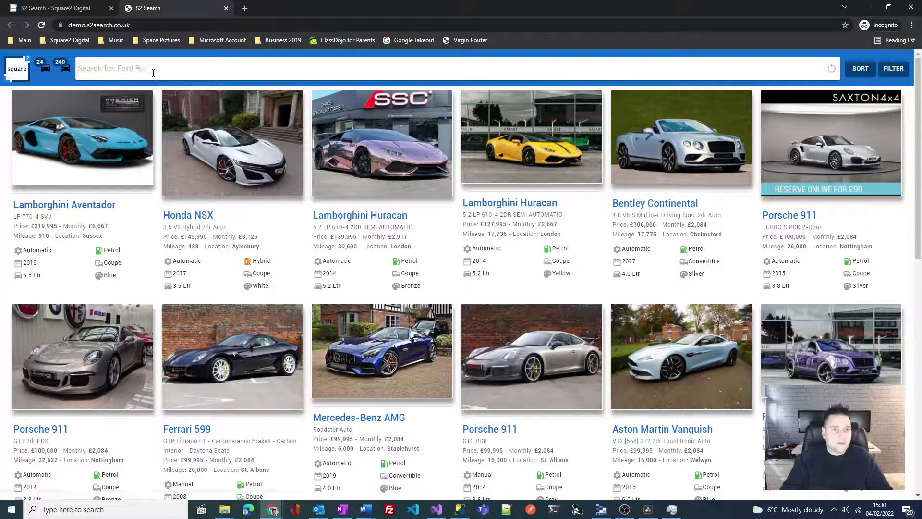
click(153, 72)
text(honda)
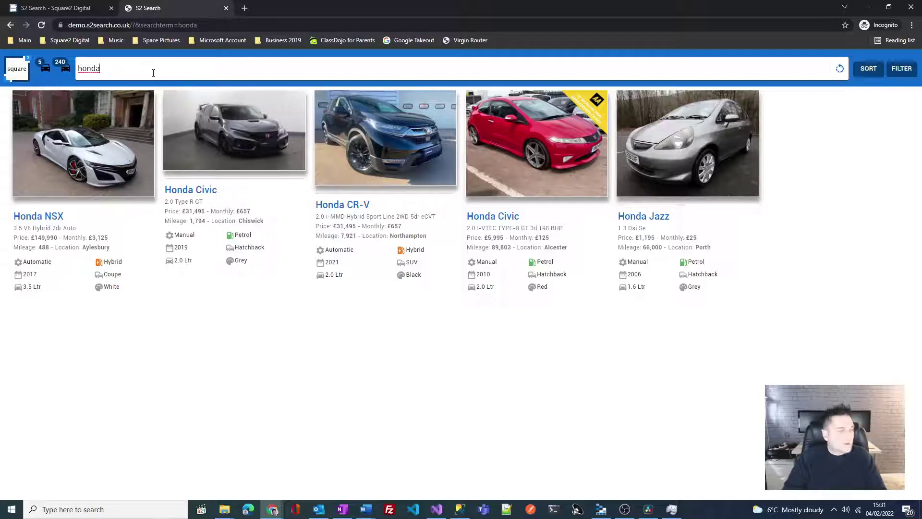
click(839, 68)
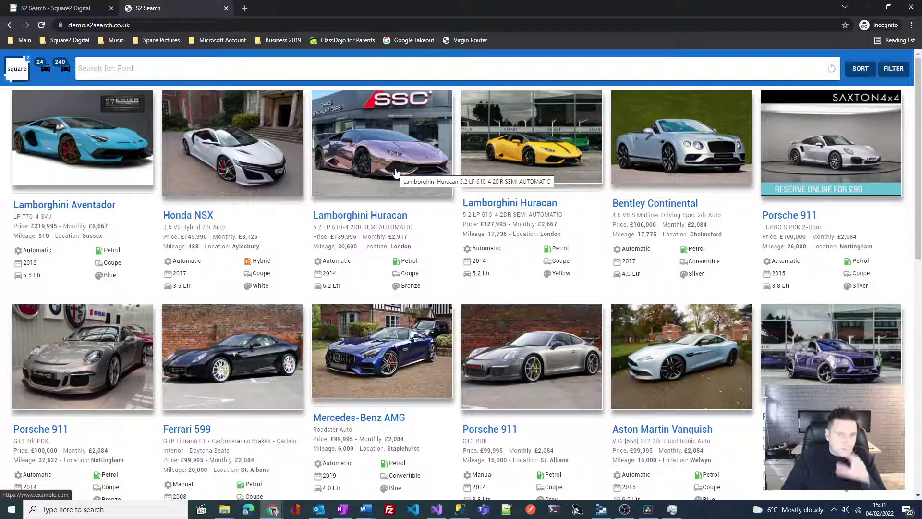